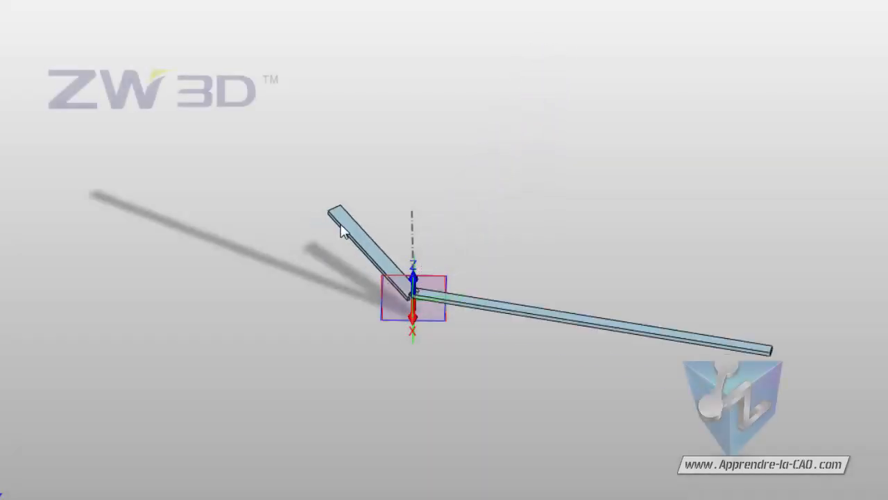
{"action": "left_click_drag", "start_coordinate": [410, 217], "coordinate": [451, 233]}
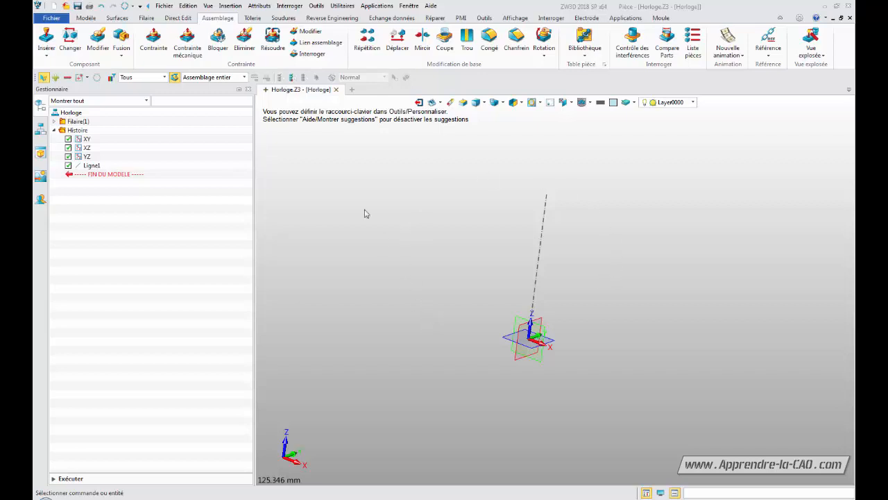
- Examine the Ligne1 axis line in the history and wireframe (Filaire) entries of the Horloge part
{"action": "left_click", "coordinate": [92, 166]}
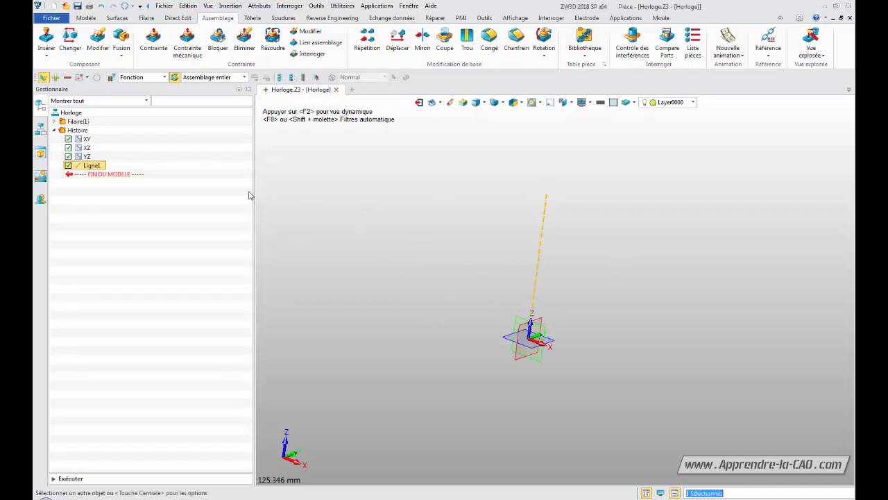
{"action": "left_click", "coordinate": [54, 122]}
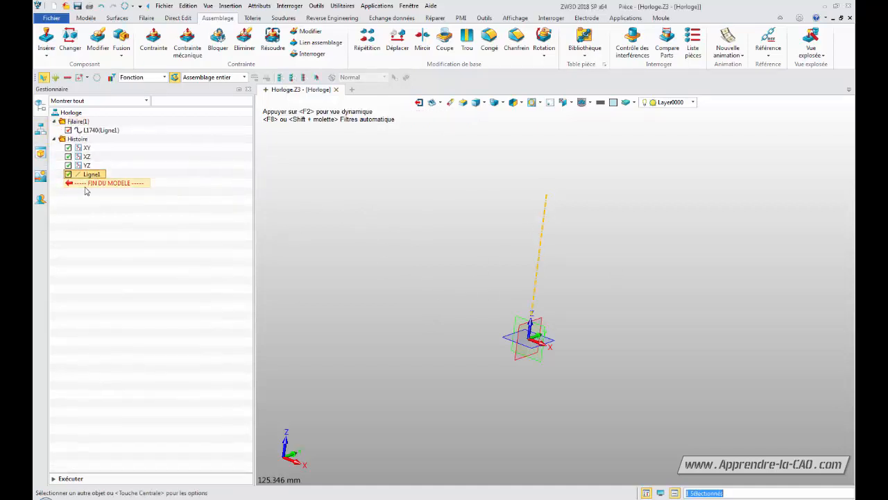
{"action": "left_click", "coordinate": [90, 131]}
{"action": "left_click", "coordinate": [398, 246]}
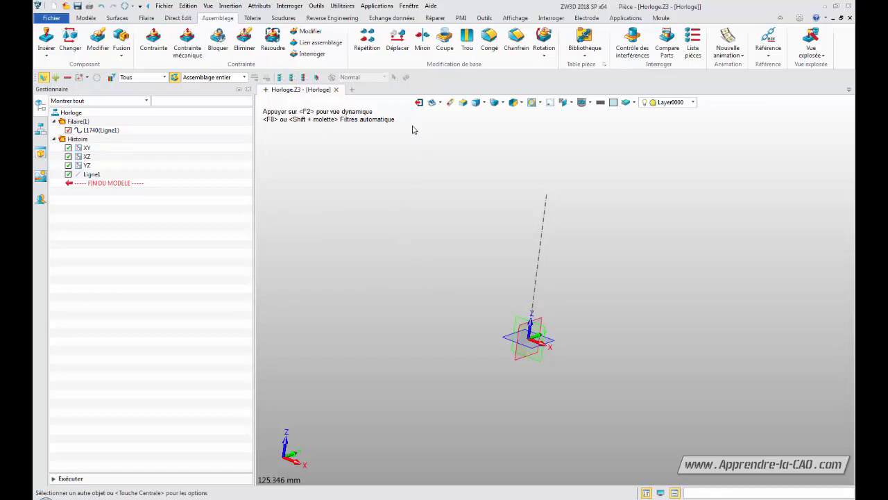
- Leave the Horloge part and inspect the heure and minute hand parts one after the other, returning to the file's object list
{"action": "left_click", "coordinate": [419, 103]}
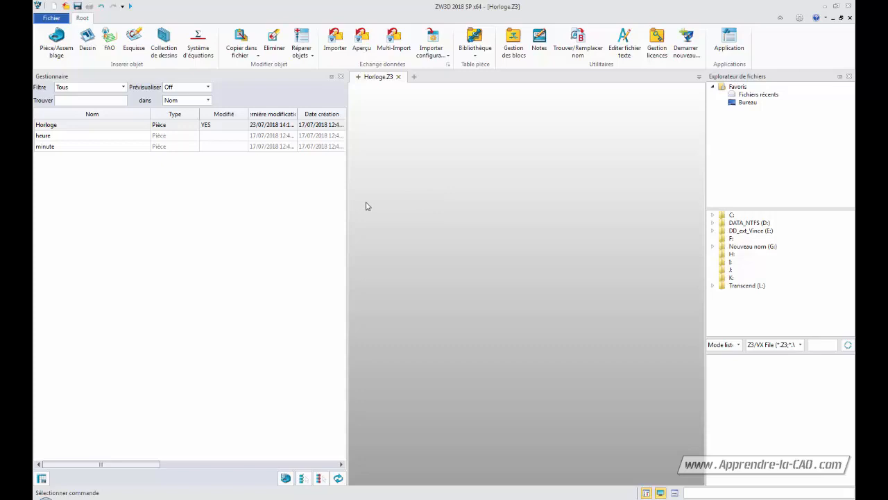
{"action": "double_click", "coordinate": [43, 136]}
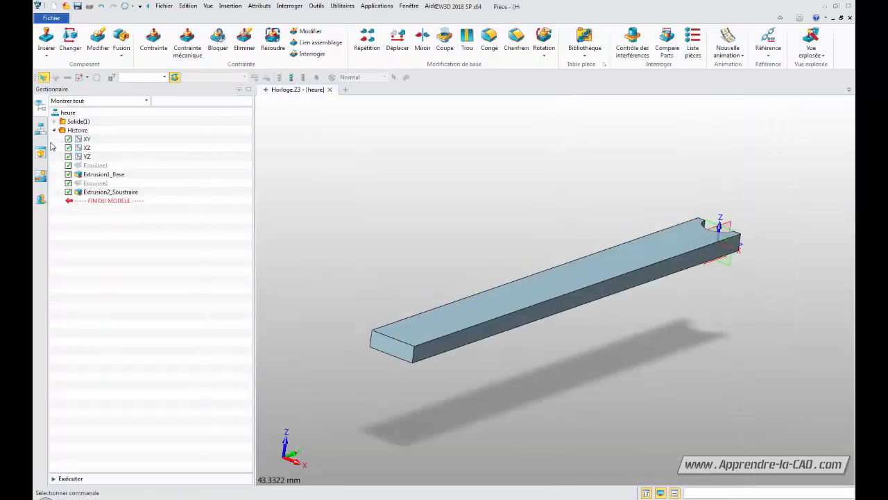
{"action": "mouse_move", "coordinate": [511, 391]}
{"action": "middle_mouse_down"}
{"action": "mouse_move", "coordinate": [485, 377]}
{"action": "mouse_move", "coordinate": [506, 412]}
{"action": "mouse_move", "coordinate": [507, 396]}
{"action": "middle_mouse_up"}
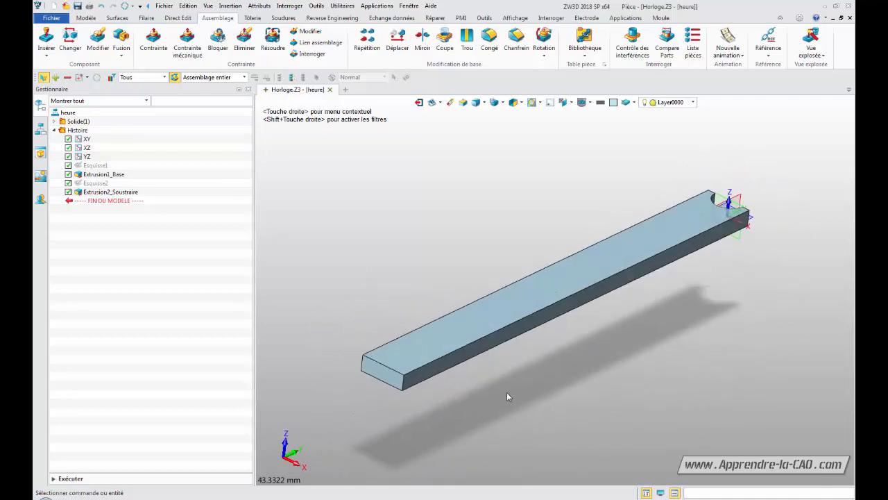
{"action": "left_click", "coordinate": [419, 102]}
{"action": "double_click", "coordinate": [45, 147]}
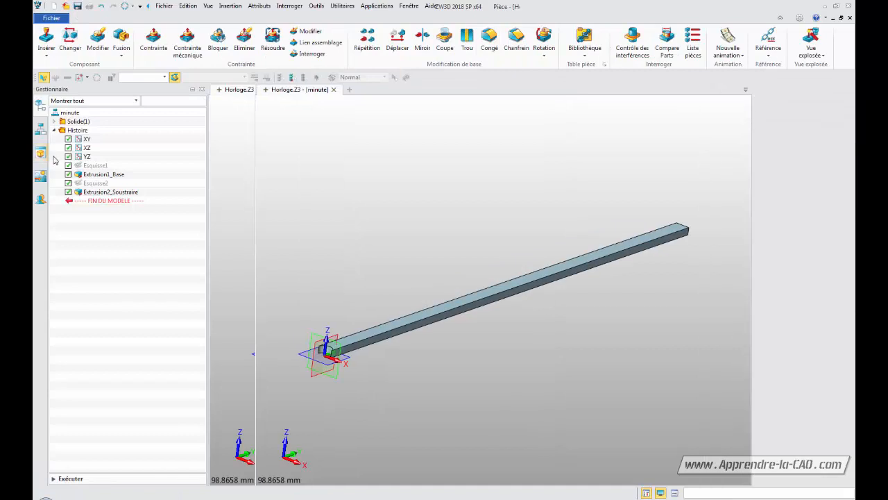
{"action": "mouse_move", "coordinate": [472, 392]}
{"action": "middle_mouse_down"}
{"action": "mouse_move", "coordinate": [482, 400]}
{"action": "mouse_move", "coordinate": [460, 381]}
{"action": "mouse_move", "coordinate": [467, 396]}
{"action": "middle_mouse_up"}
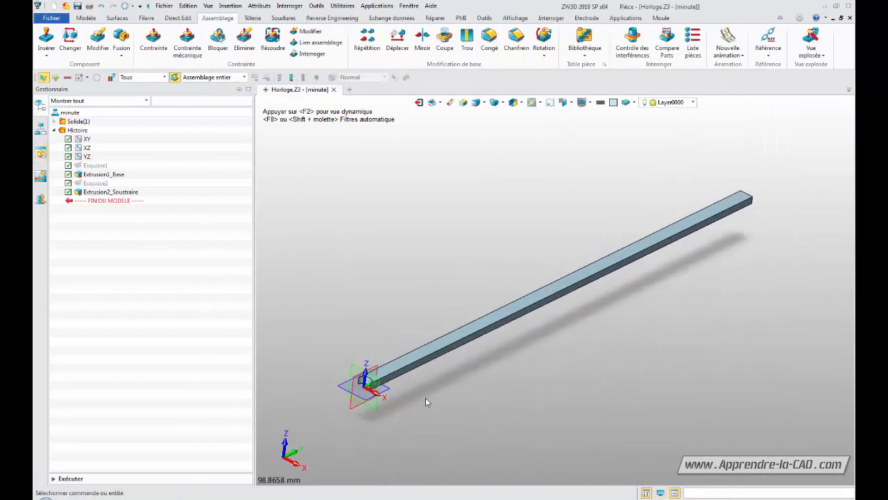
{"action": "left_click", "coordinate": [419, 102]}
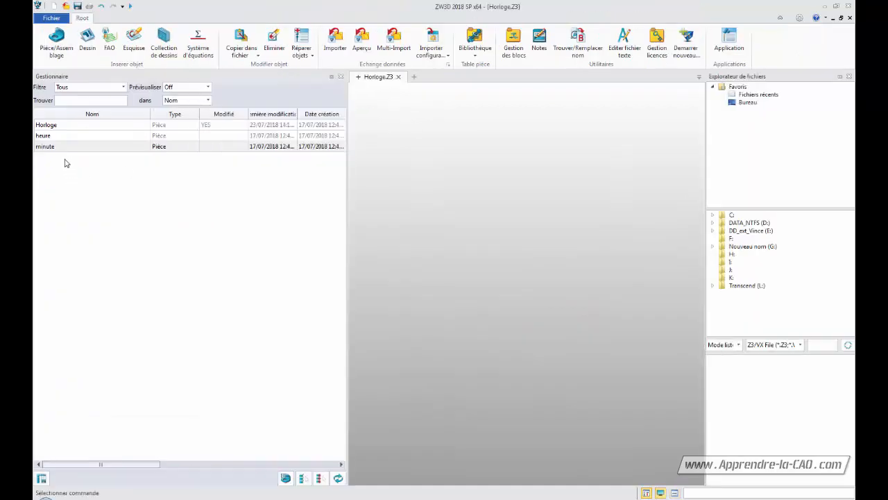
- Reopen the Horloge part with its vertical axis line fully in view and show its assembly structure
{"action": "left_click", "coordinate": [53, 128]}
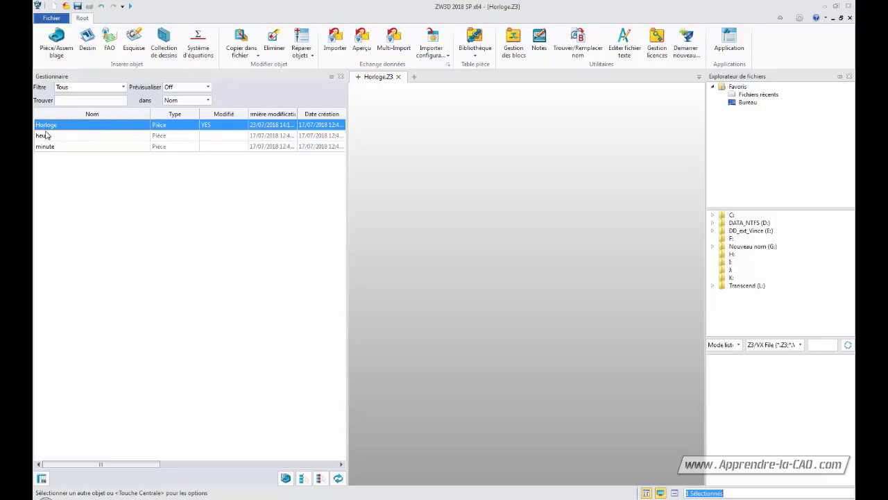
{"action": "double_click", "coordinate": [86, 127]}
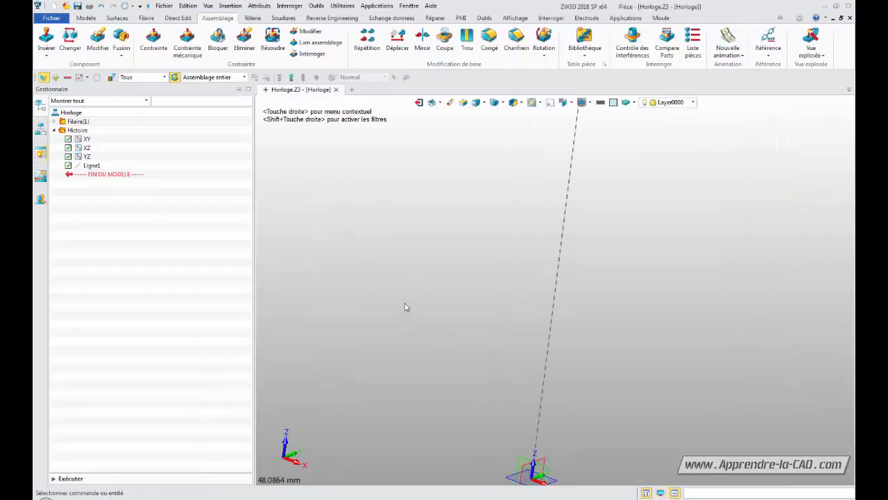
{"action": "middle_click_drag", "start_coordinate": [415, 316], "coordinate": [409, 245], "text": "ctrl"}
{"action": "middle_click_drag", "start_coordinate": [385, 314], "coordinate": [417, 279]}
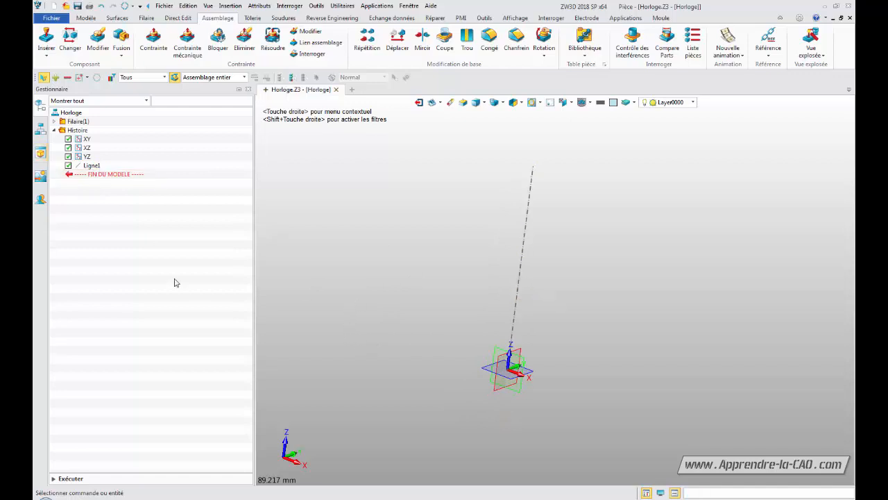
{"action": "left_click", "coordinate": [39, 131]}
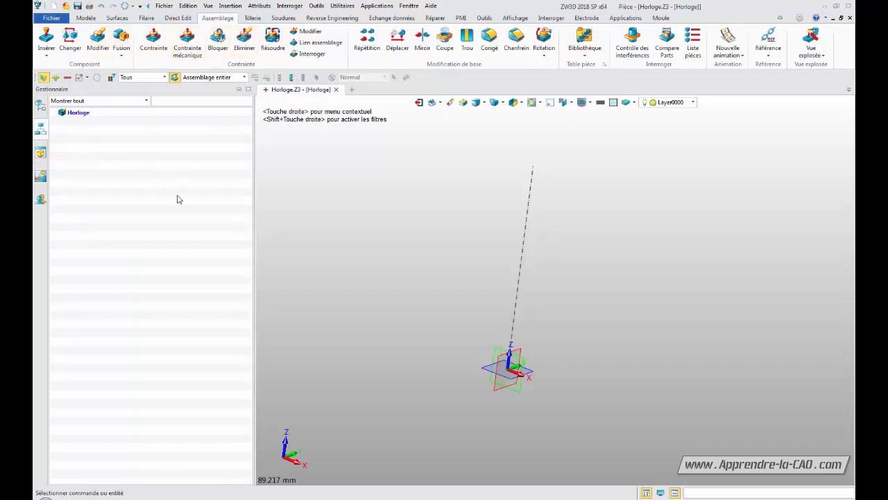
- Insert the heure part as a component, placing it by point freely beside the origin, with constraining after insertion enabled
{"action": "left_click", "coordinate": [46, 38]}
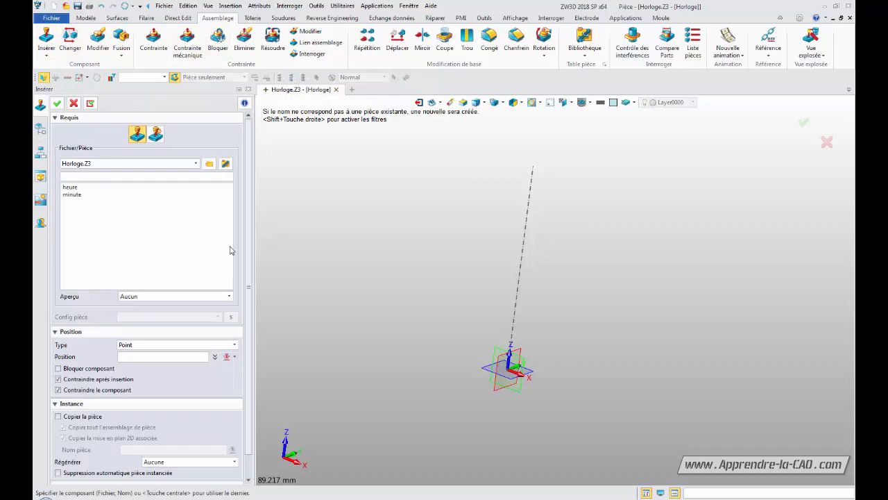
{"action": "left_click", "coordinate": [72, 187]}
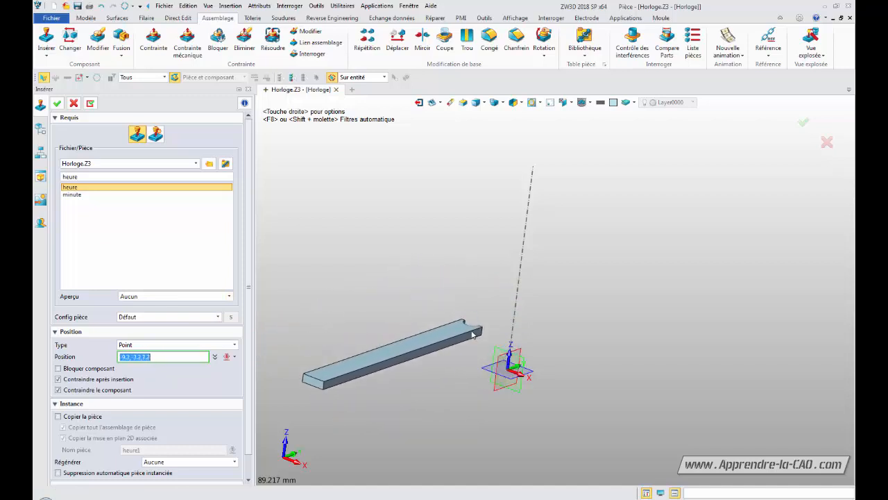
{"action": "left_click", "coordinate": [476, 325]}
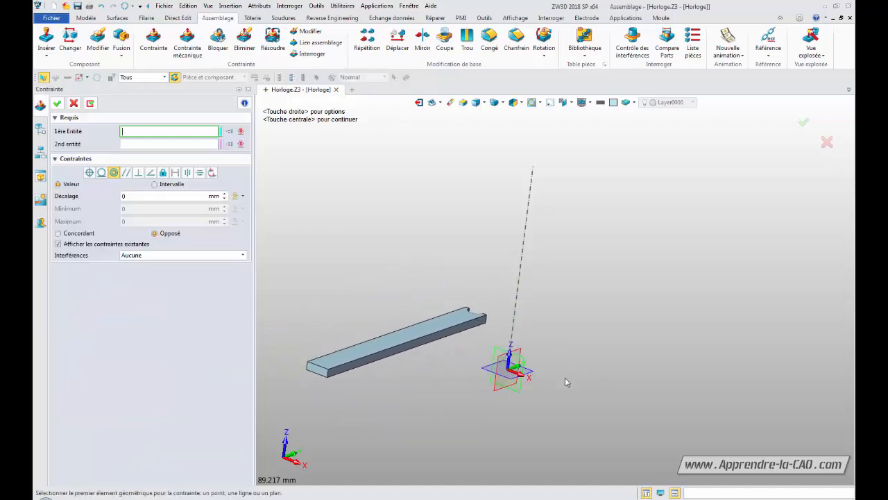
- Apply a concentric constraint between the cylindrical notch face of the heure hand and the vertical axis line
{"action": "right_click_drag", "start_coordinate": [588, 417], "coordinate": [491, 435]}
{"action": "middle_click_drag", "start_coordinate": [347, 366], "coordinate": [347, 311]}
{"action": "right_click_drag", "start_coordinate": [488, 369], "coordinate": [496, 351]}
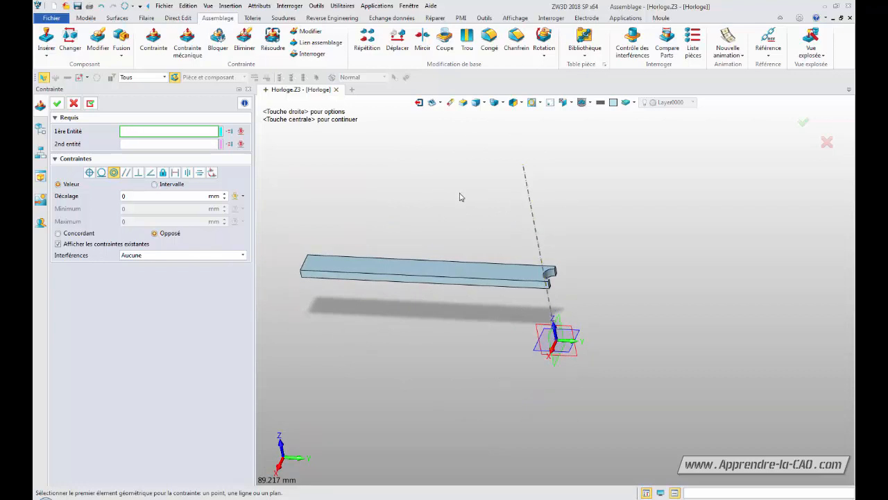
{"action": "left_click", "coordinate": [89, 172]}
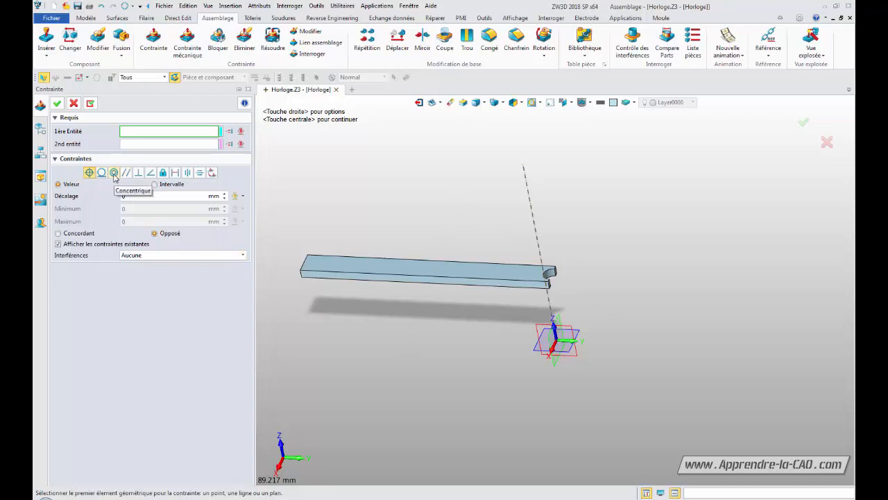
{"action": "left_click", "coordinate": [114, 173]}
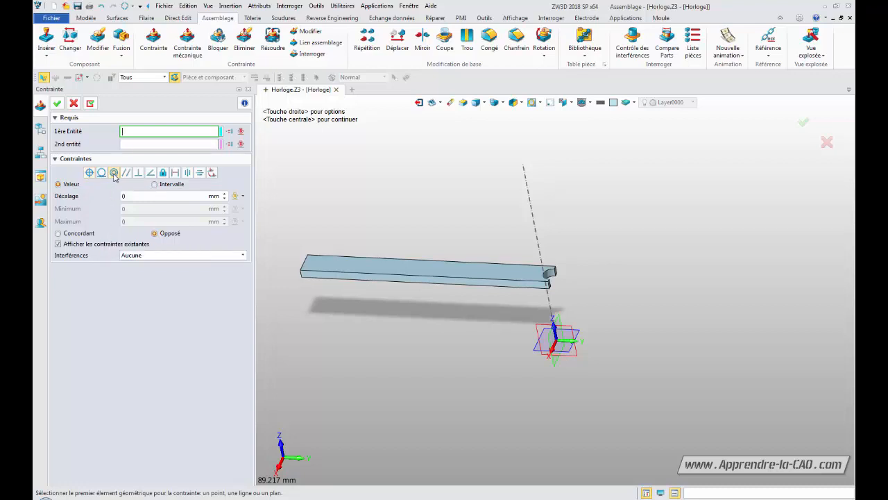
{"action": "middle_click_drag", "start_coordinate": [629, 327], "coordinate": [600, 332]}
{"action": "scroll", "coordinate": [582, 381], "scroll_direction": "up", "scroll_amount": 3}
{"action": "scroll", "coordinate": [528, 295], "scroll_direction": "up", "scroll_amount": 2}
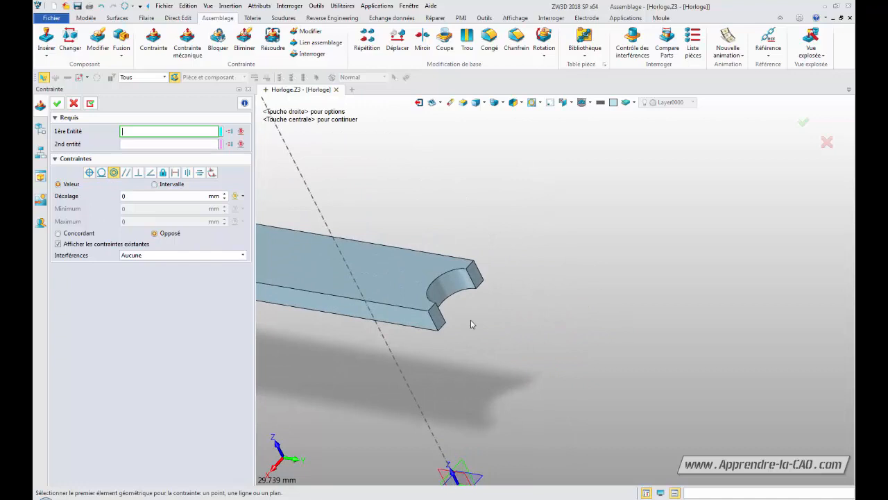
{"action": "left_click", "coordinate": [456, 281]}
{"action": "middle_click_drag", "start_coordinate": [506, 338], "coordinate": [585, 273]}
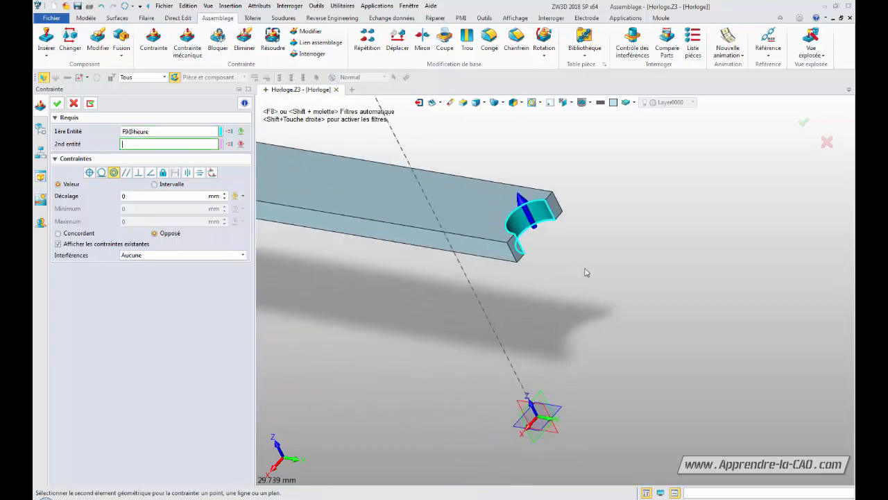
{"action": "left_click", "coordinate": [472, 290]}
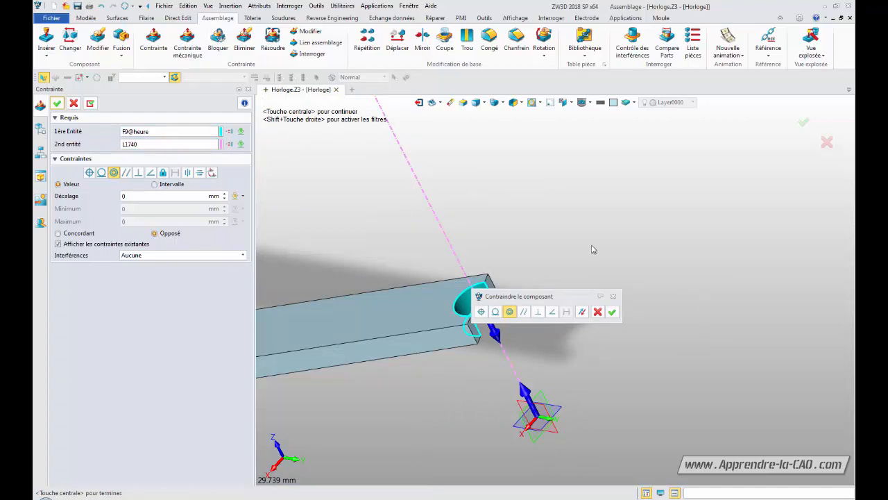
- Flip the concentric constraint's alignment to Concordant and validate it
{"action": "scroll", "coordinate": [574, 254], "scroll_direction": "down", "scroll_amount": 5}
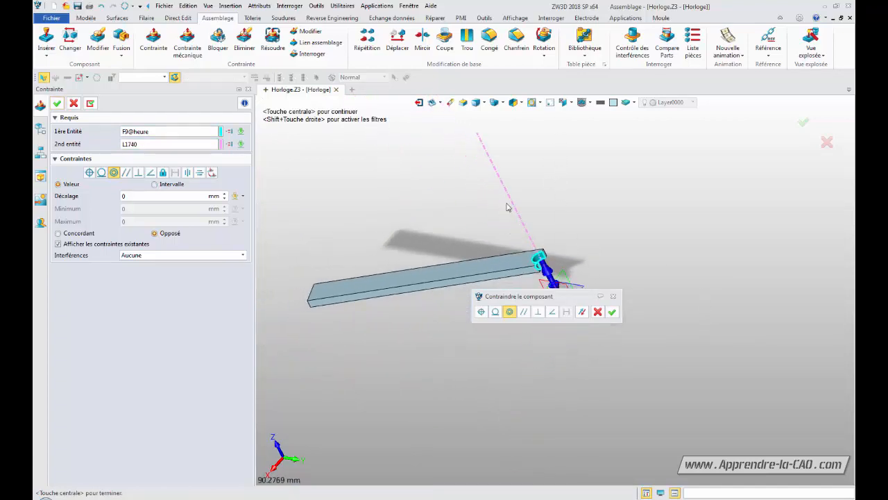
{"action": "middle_click_drag", "start_coordinate": [410, 198], "coordinate": [414, 285]}
{"action": "left_click", "coordinate": [583, 311]}
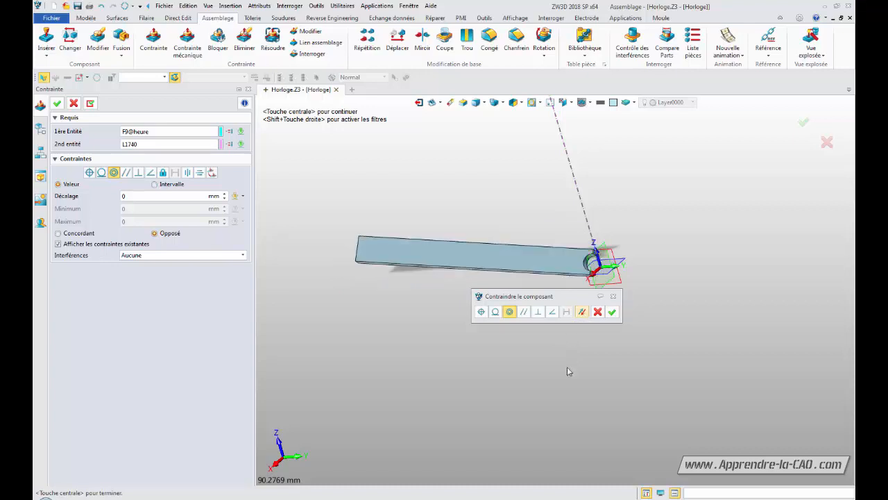
{"action": "left_click", "coordinate": [583, 312]}
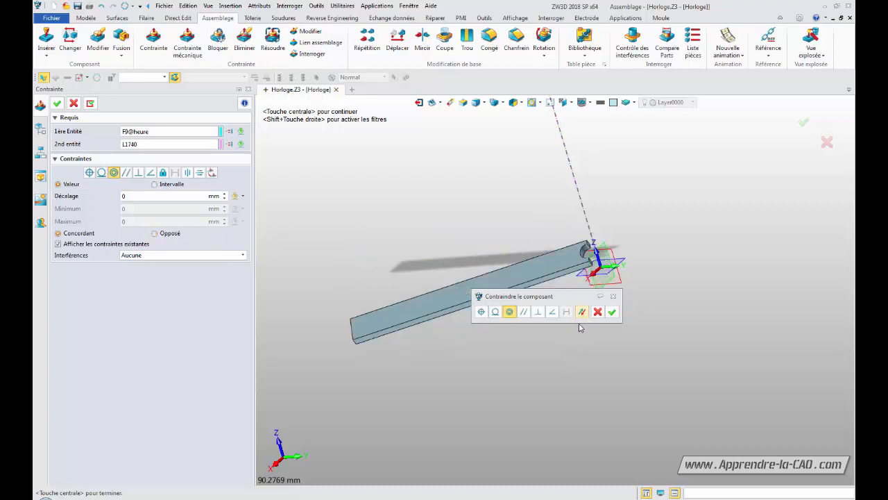
{"action": "left_click", "coordinate": [612, 311]}
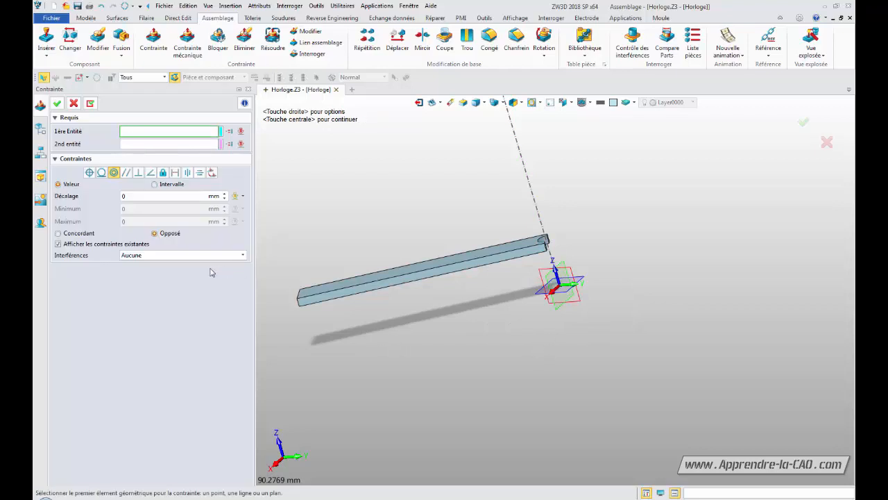
- Make the heure hand's underside coincident with the XY plane at 0 mm offset, opposed alignment, and finish constraining
{"action": "left_click", "coordinate": [89, 172]}
{"action": "right_click_drag", "start_coordinate": [390, 362], "coordinate": [393, 287]}
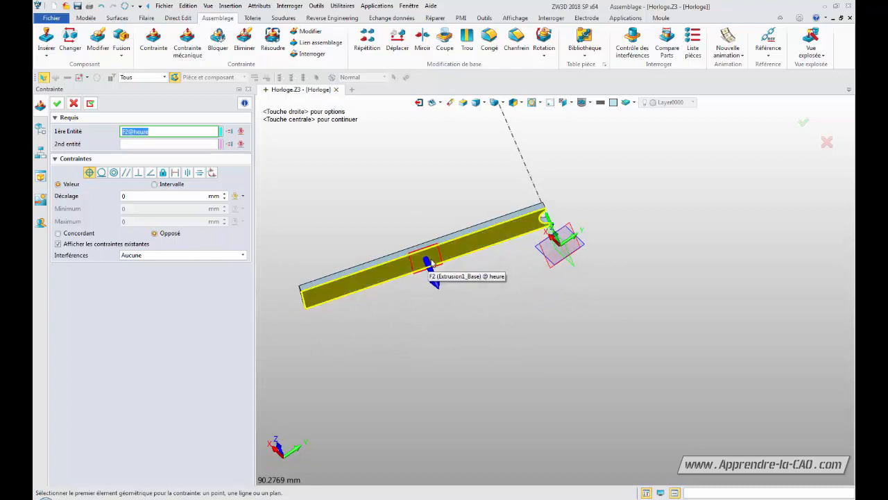
{"action": "left_click", "coordinate": [432, 263]}
{"action": "right_click_drag", "start_coordinate": [595, 313], "coordinate": [454, 397]}
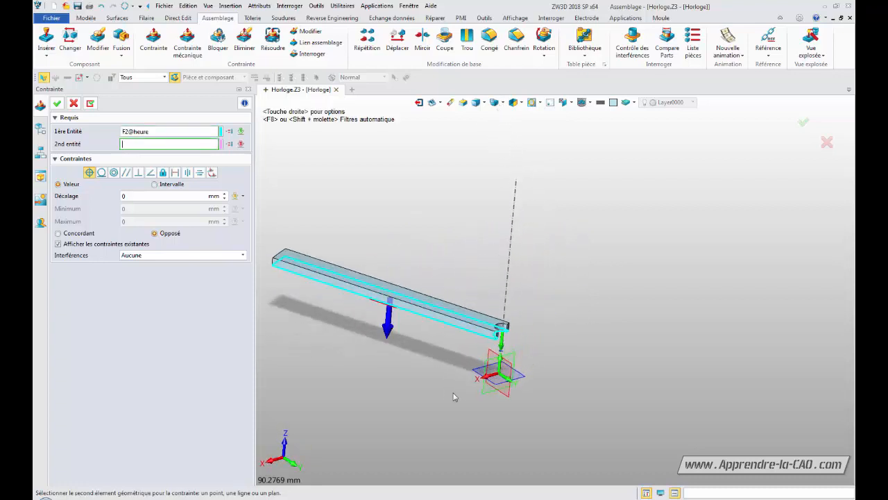
{"action": "left_click", "coordinate": [527, 379]}
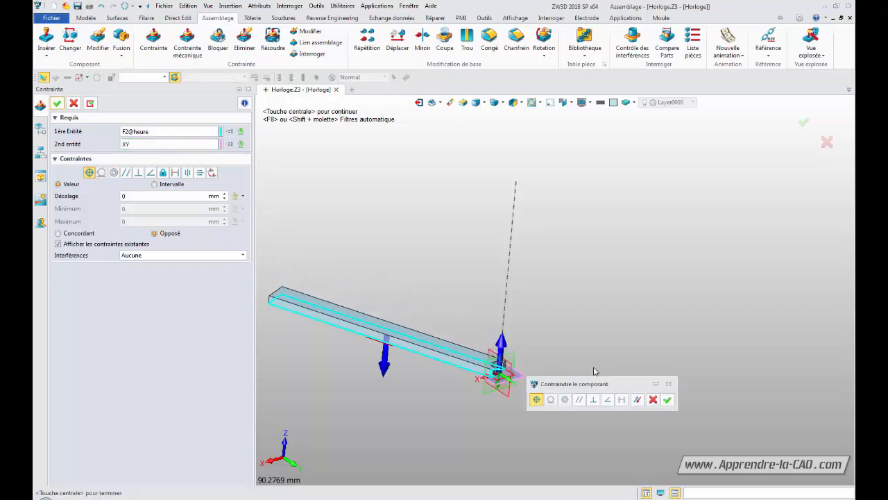
{"action": "left_click", "coordinate": [670, 401]}
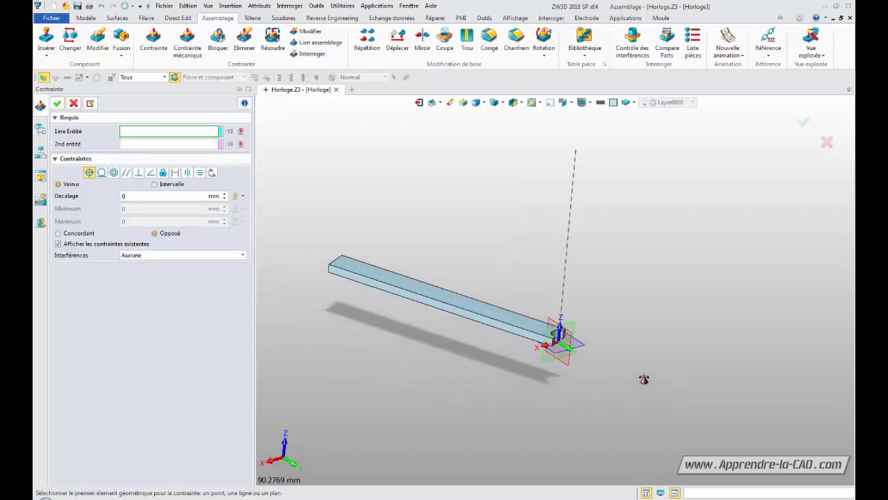
{"action": "left_click", "coordinate": [74, 104]}
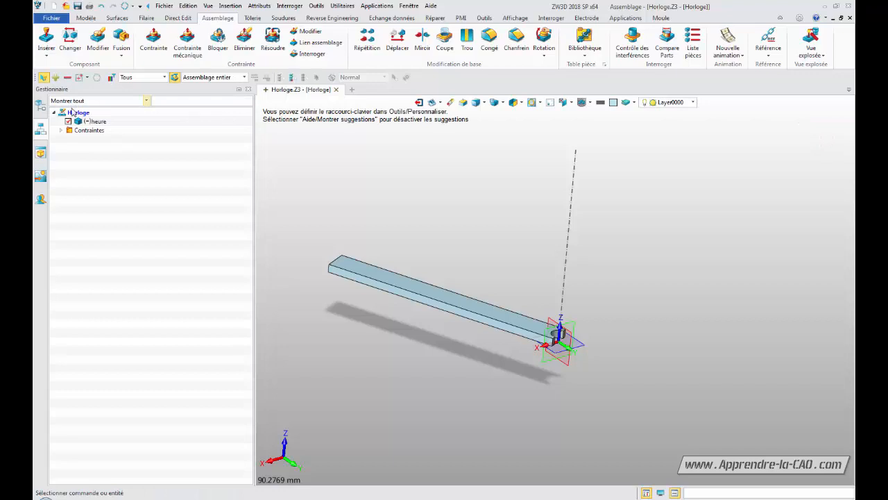
- Rotate the constrained heure hand back and forth about the vertical axis to test its remaining freedom of movement
{"action": "middle_click_drag", "start_coordinate": [348, 331], "coordinate": [376, 345]}
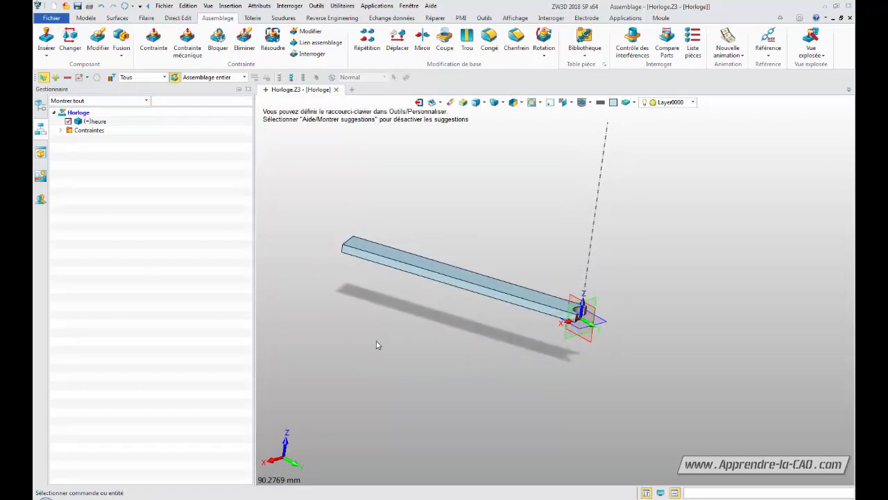
{"action": "left_click_drag", "start_coordinate": [378, 267], "coordinate": [472, 281]}
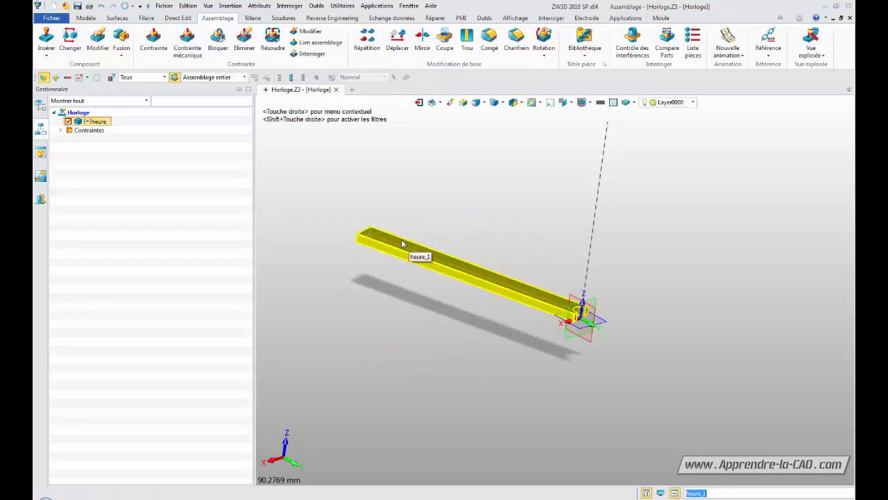
{"action": "left_click_drag", "start_coordinate": [412, 251], "coordinate": [414, 293]}
{"action": "right_click_drag", "start_coordinate": [576, 383], "coordinate": [522, 381]}
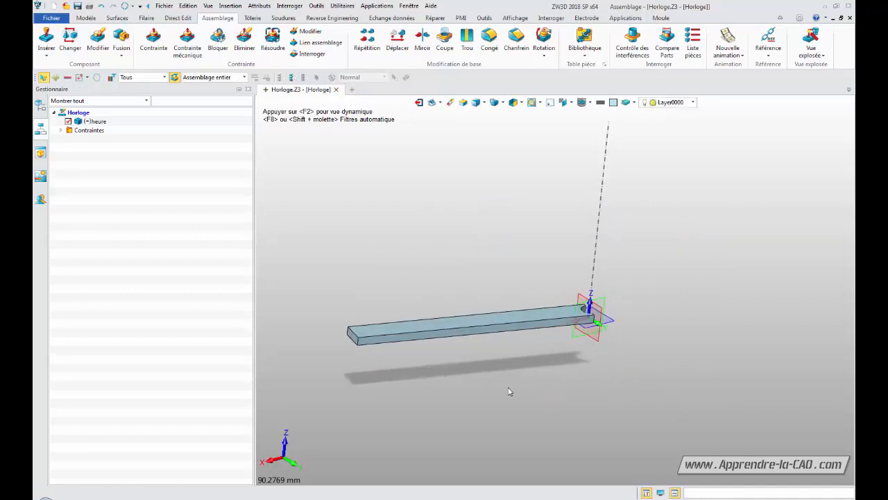
- Show the existing constraints in the assembly tree and insert the minute component at a free point near the vertical axis line
{"action": "middle_click_drag", "start_coordinate": [458, 378], "coordinate": [459, 369]}
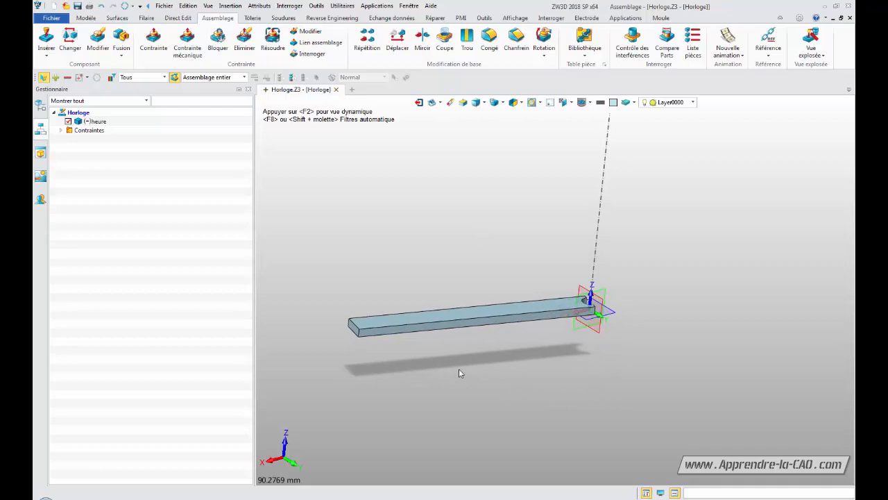
{"action": "left_click", "coordinate": [60, 131]}
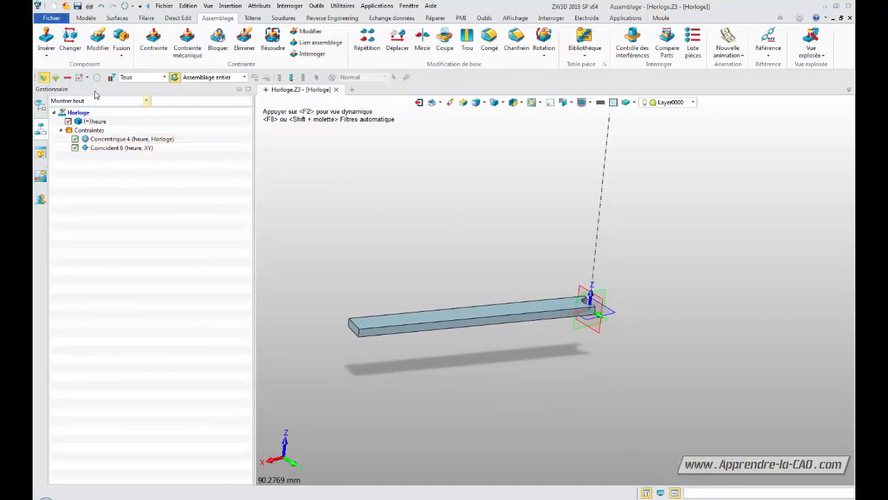
{"action": "left_click", "coordinate": [46, 41]}
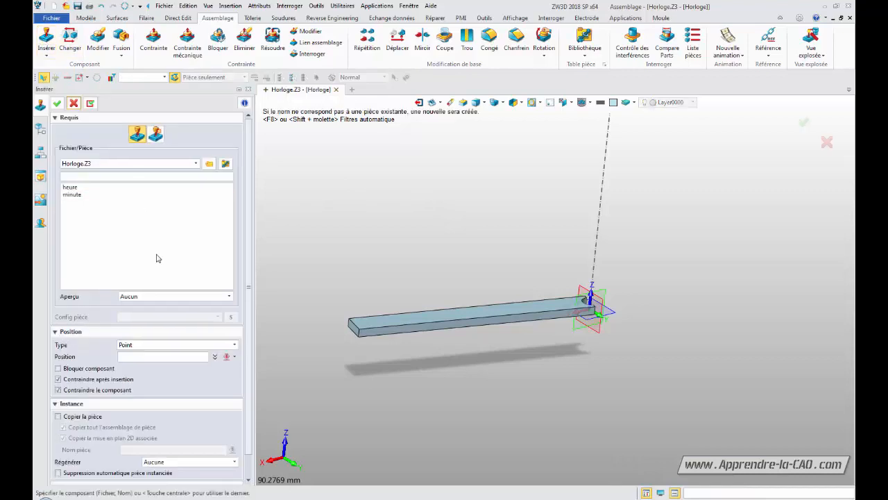
{"action": "left_click", "coordinate": [72, 195]}
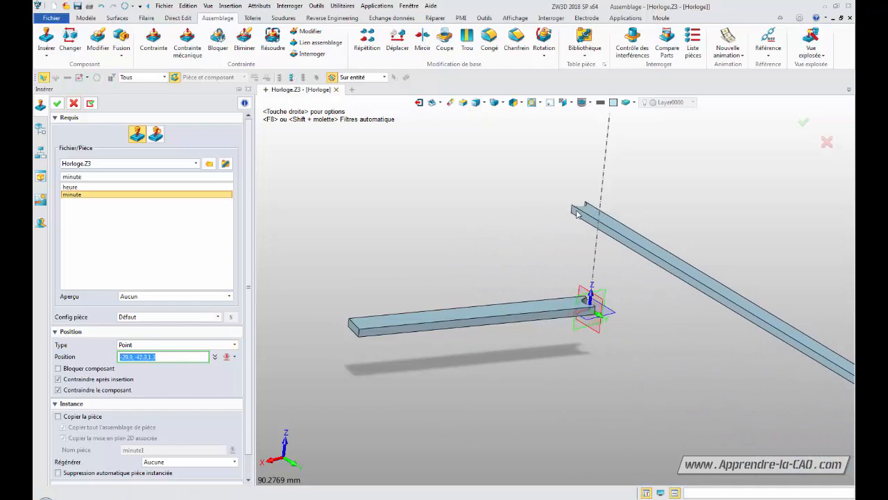
{"action": "left_click", "coordinate": [563, 207]}
- Apply a concentric constraint between the minute hand's cylindrical notch face and the vertical axis line, with opposed alignment, and finish constraining
{"action": "right_click_drag", "start_coordinate": [455, 396], "coordinate": [580, 428]}
{"action": "middle_click_drag", "start_coordinate": [477, 402], "coordinate": [522, 316]}
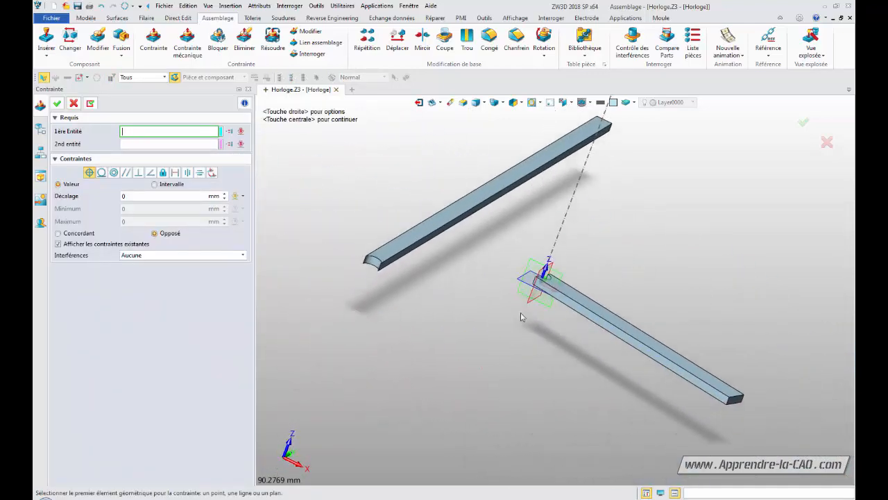
{"action": "scroll", "coordinate": [469, 329], "scroll_direction": "down", "scroll_amount": 3}
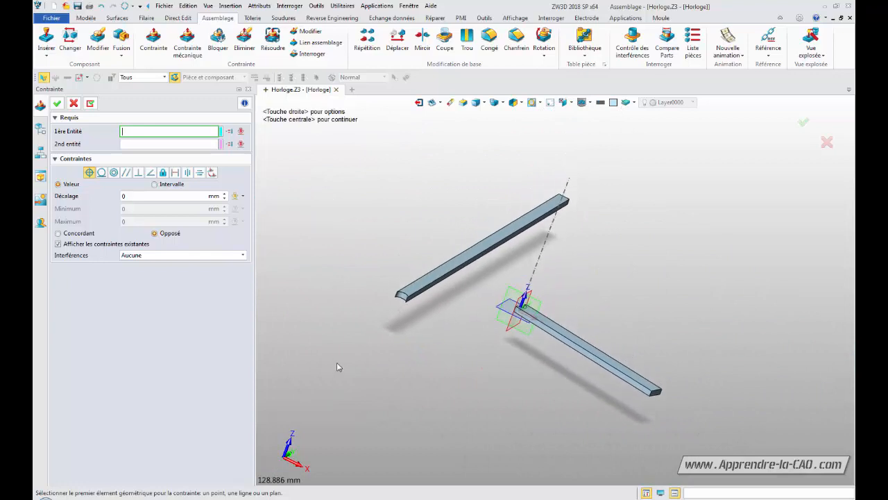
{"action": "left_click", "coordinate": [114, 172]}
{"action": "scroll", "coordinate": [470, 354], "scroll_direction": "up", "scroll_amount": 6}
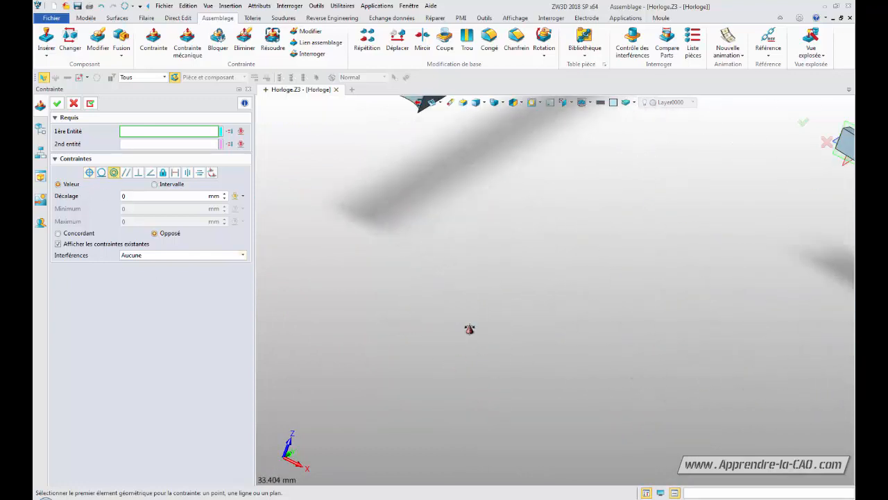
{"action": "left_click", "coordinate": [430, 238]}
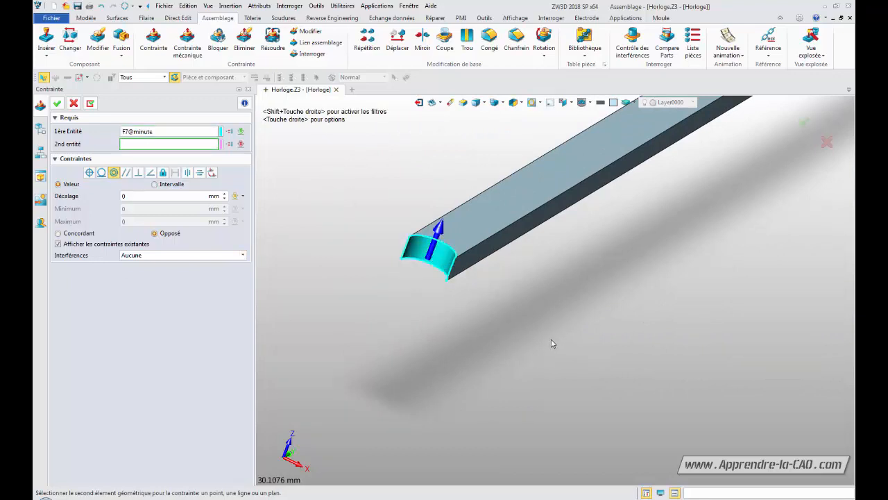
{"action": "scroll", "coordinate": [519, 220], "scroll_direction": "down", "scroll_amount": 3}
{"action": "left_click", "coordinate": [708, 275]}
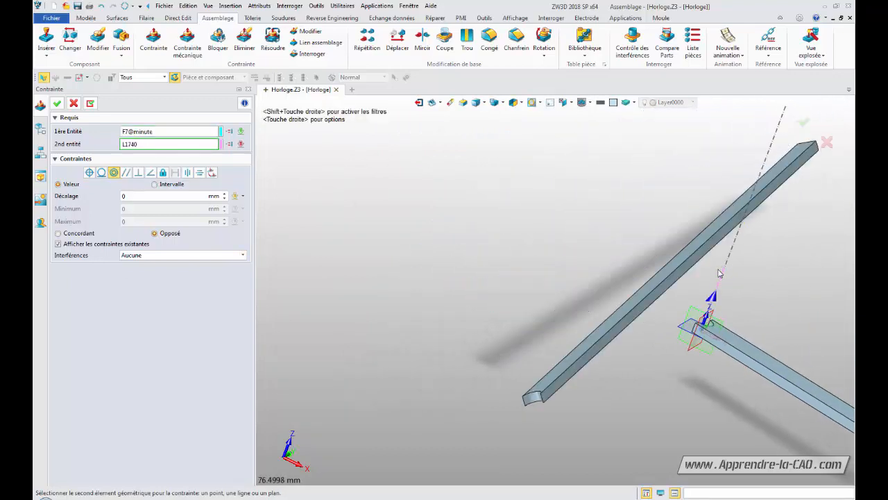
{"action": "right_click_drag", "start_coordinate": [599, 372], "coordinate": [376, 367]}
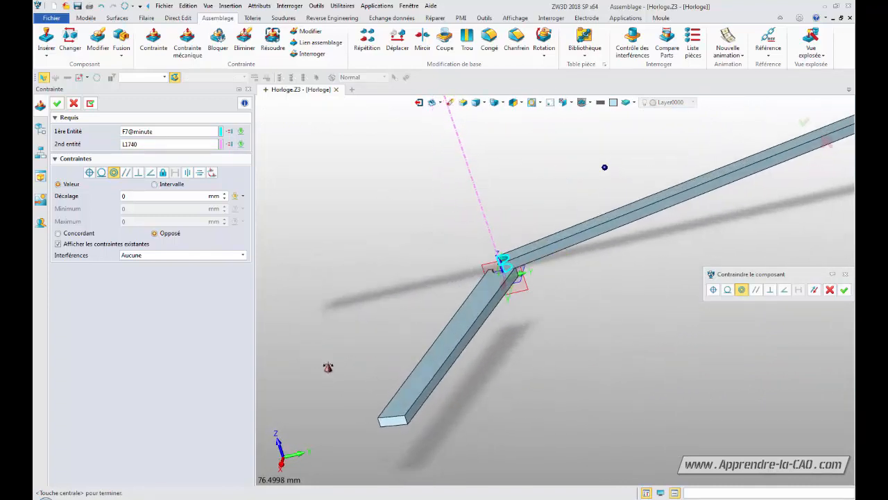
{"action": "right_click_drag", "start_coordinate": [603, 396], "coordinate": [584, 395]}
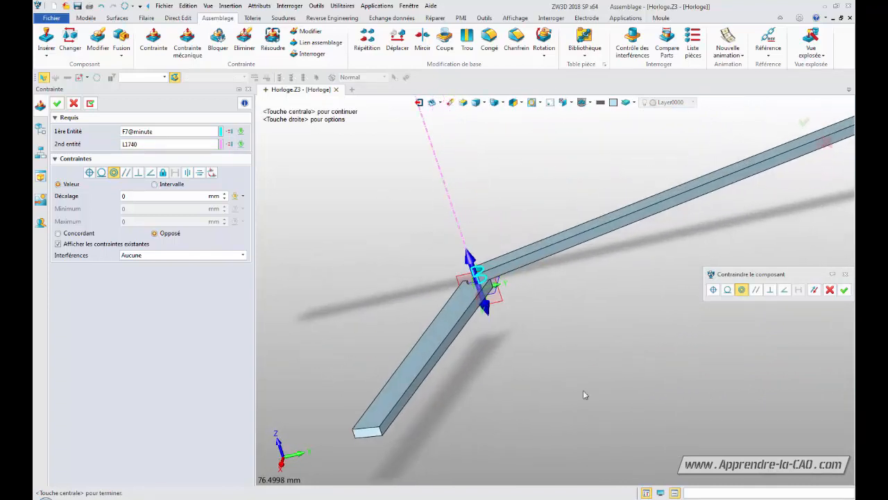
{"action": "left_click", "coordinate": [844, 290]}
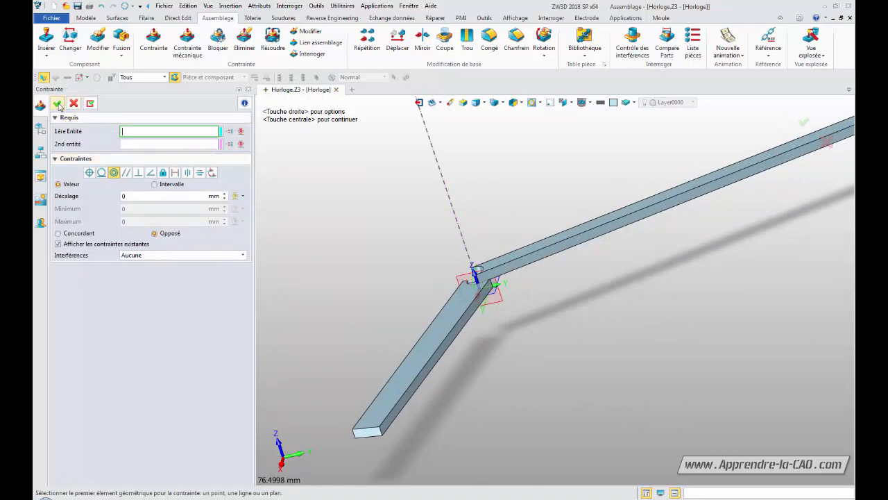
{"action": "left_click", "coordinate": [74, 103]}
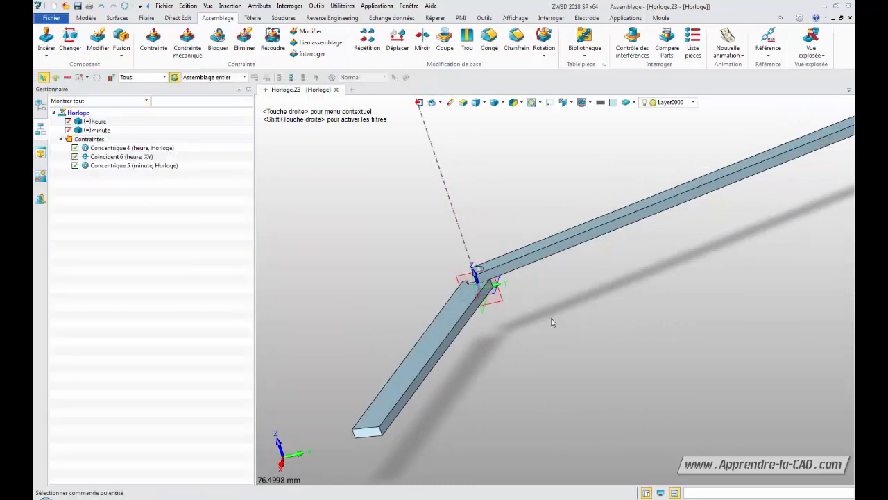
- Move the minute hand along and around the vertical axis line to test its remaining freedom of movement
{"action": "left_click_drag", "start_coordinate": [515, 265], "coordinate": [506, 209]}
{"action": "scroll", "coordinate": [572, 309], "scroll_direction": "up", "scroll_amount": 1}
{"action": "mouse_move", "coordinate": [572, 310]}
{"action": "right_mouse_down"}
{"action": "mouse_move", "coordinate": [563, 278]}
{"action": "mouse_move", "coordinate": [573, 299]}
{"action": "right_mouse_up"}
{"action": "scroll", "coordinate": [572, 310], "scroll_direction": "down", "scroll_amount": 5}
{"action": "right_click_drag", "start_coordinate": [645, 337], "coordinate": [585, 320]}
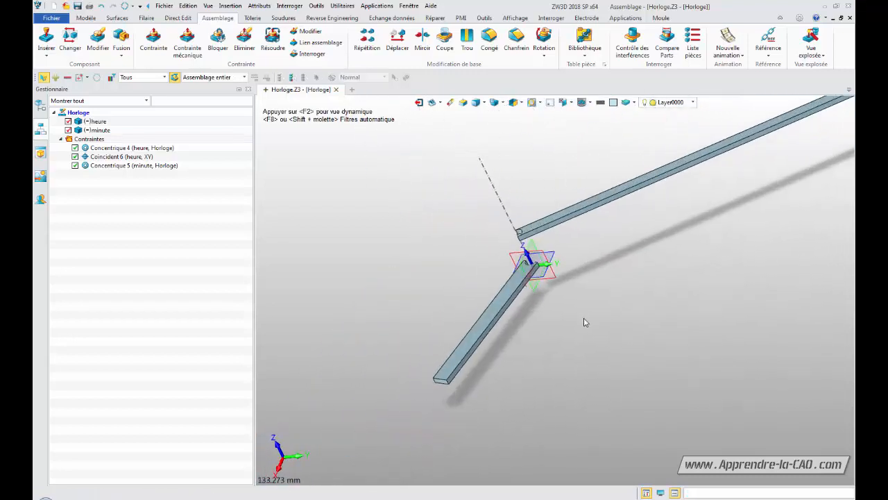
{"action": "middle_click_drag", "start_coordinate": [440, 218], "coordinate": [345, 272]}
{"action": "right_click_drag", "start_coordinate": [351, 265], "coordinate": [396, 293]}
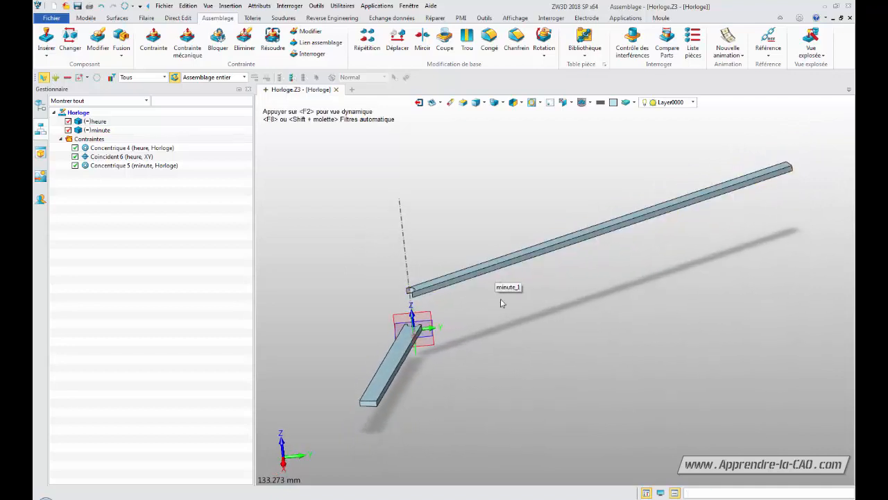
{"action": "right_click_drag", "start_coordinate": [451, 351], "coordinate": [510, 276]}
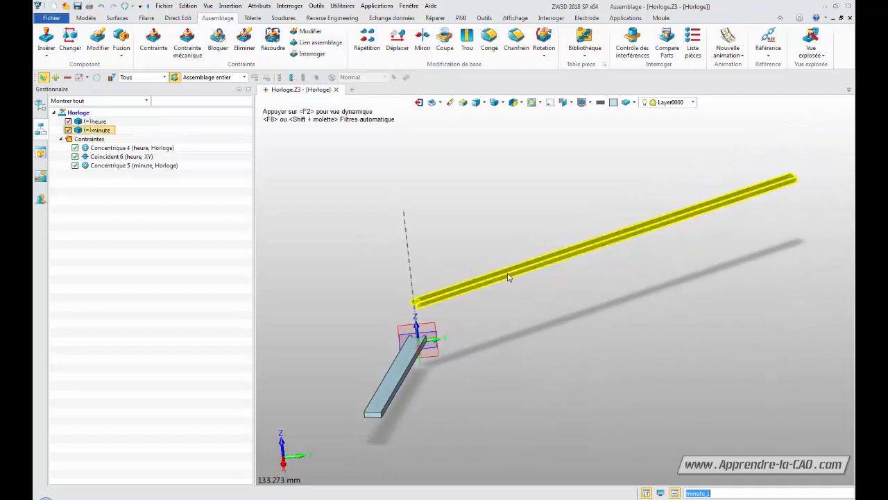
{"action": "left_click_drag", "start_coordinate": [510, 274], "coordinate": [483, 261]}
{"action": "mouse_move", "coordinate": [497, 349]}
{"action": "right_mouse_down"}
{"action": "mouse_move", "coordinate": [458, 345]}
{"action": "mouse_move", "coordinate": [487, 342]}
{"action": "right_mouse_up"}
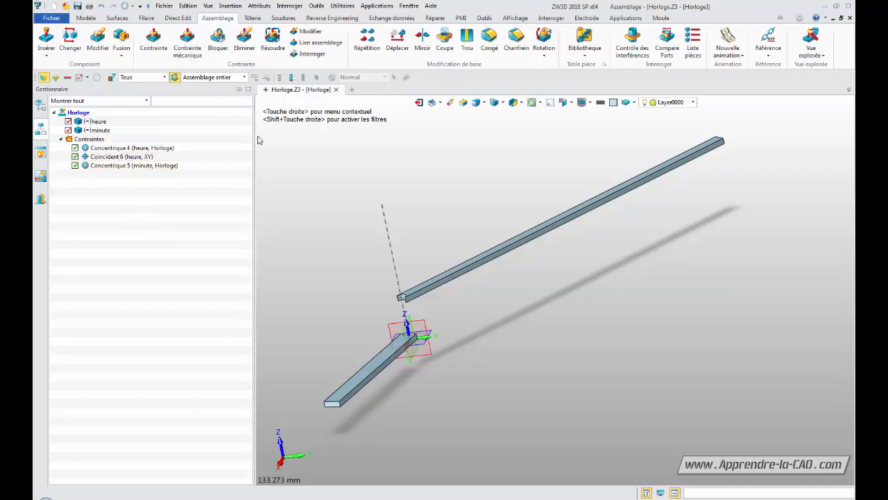
- Make the minute hand's underside coincident with the heure hand's upper face at 0 mm offset, opposed alignment, and finish constraining
{"action": "left_click", "coordinate": [153, 40]}
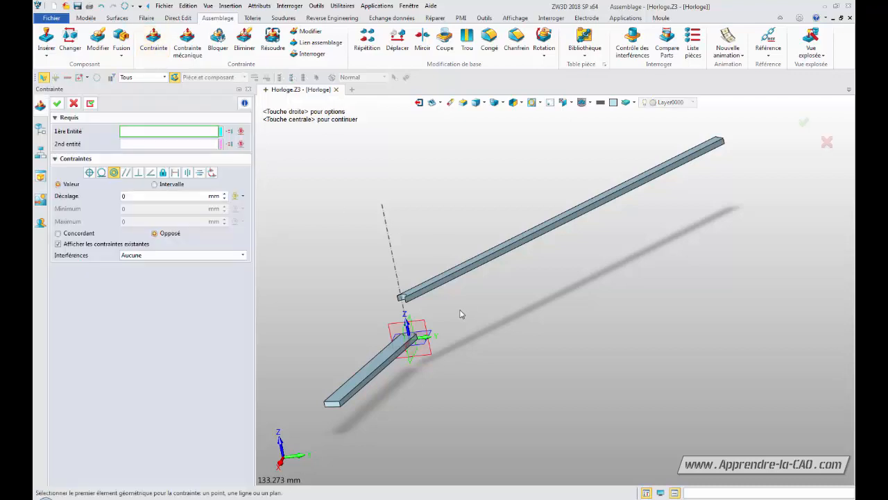
{"action": "middle_click_drag", "start_coordinate": [462, 314], "coordinate": [439, 302]}
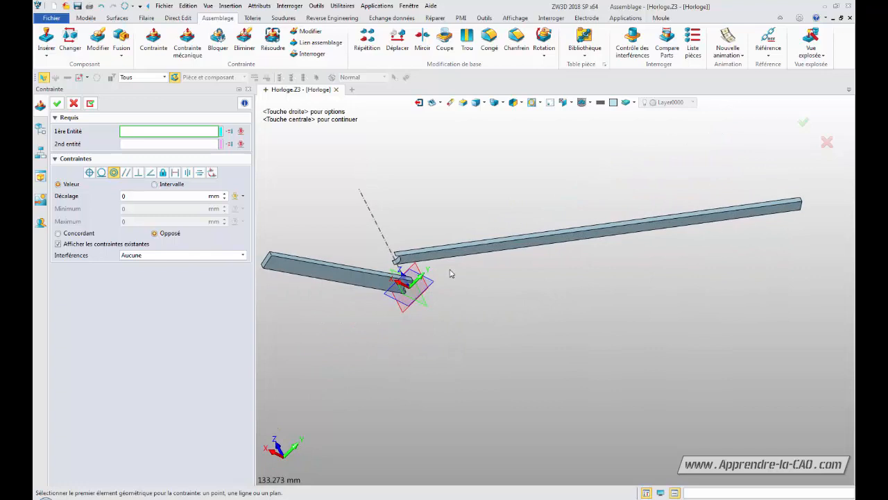
{"action": "left_click", "coordinate": [89, 173]}
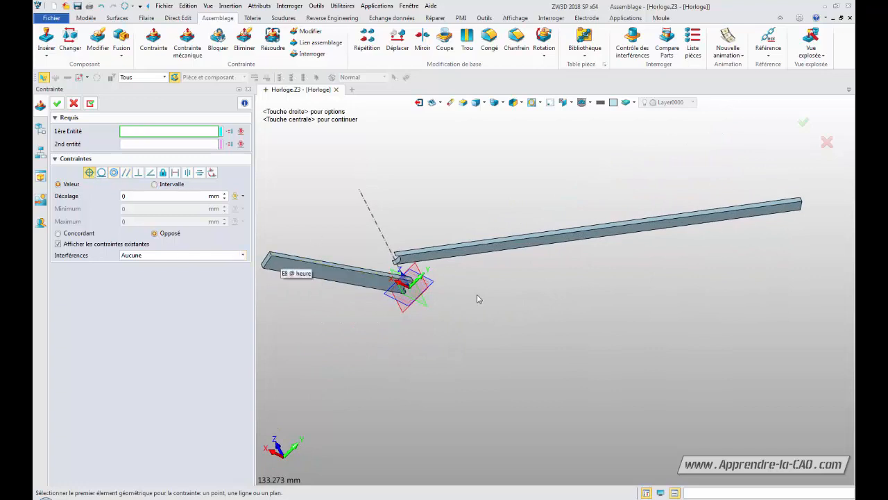
{"action": "scroll", "coordinate": [486, 424], "scroll_direction": "up", "scroll_amount": 3}
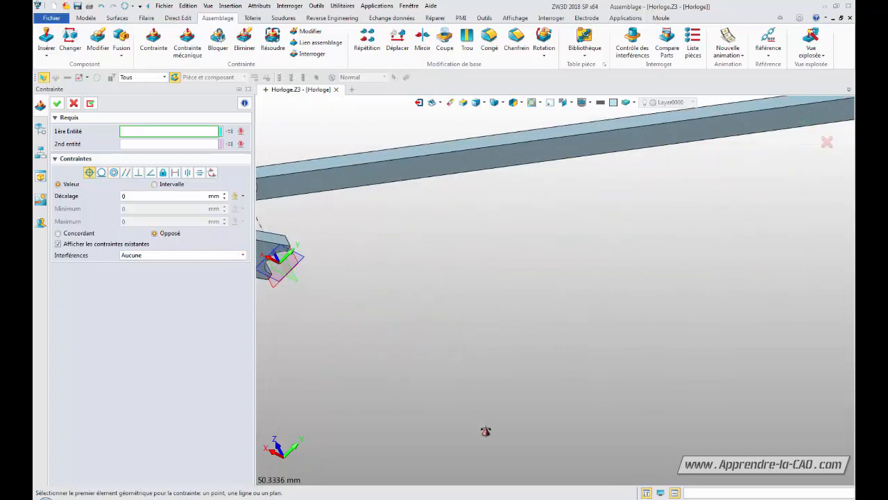
{"action": "left_click", "coordinate": [371, 173]}
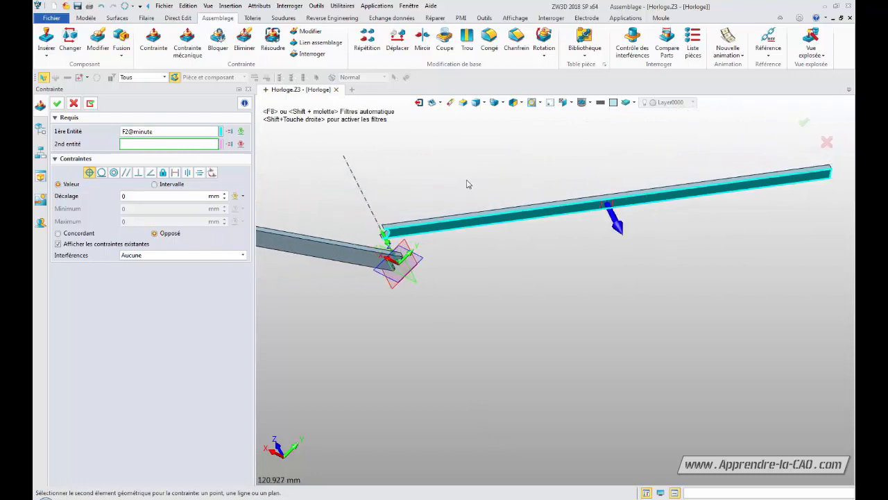
{"action": "middle_click_drag", "start_coordinate": [467, 184], "coordinate": [604, 275]}
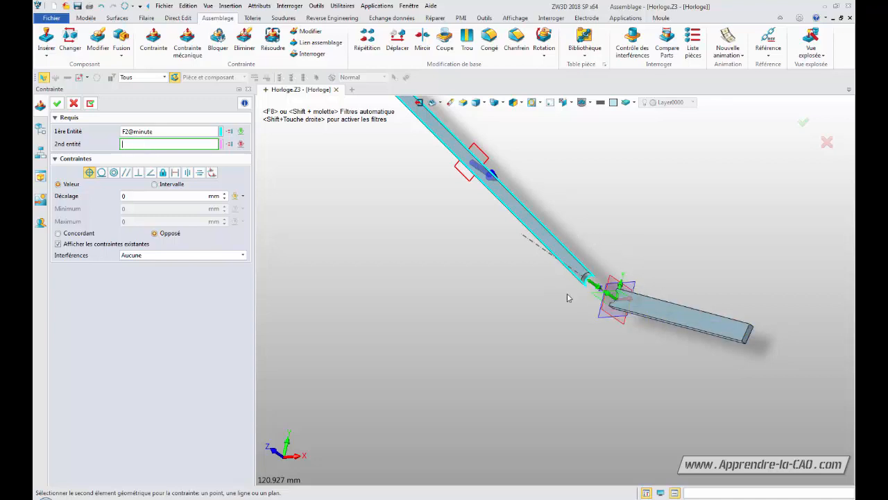
{"action": "left_click", "coordinate": [685, 318]}
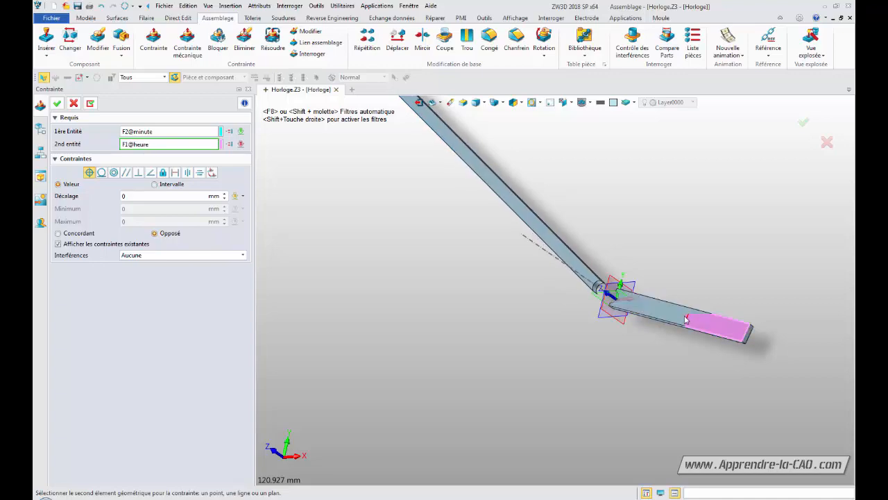
{"action": "middle_click_drag", "start_coordinate": [535, 331], "coordinate": [463, 338]}
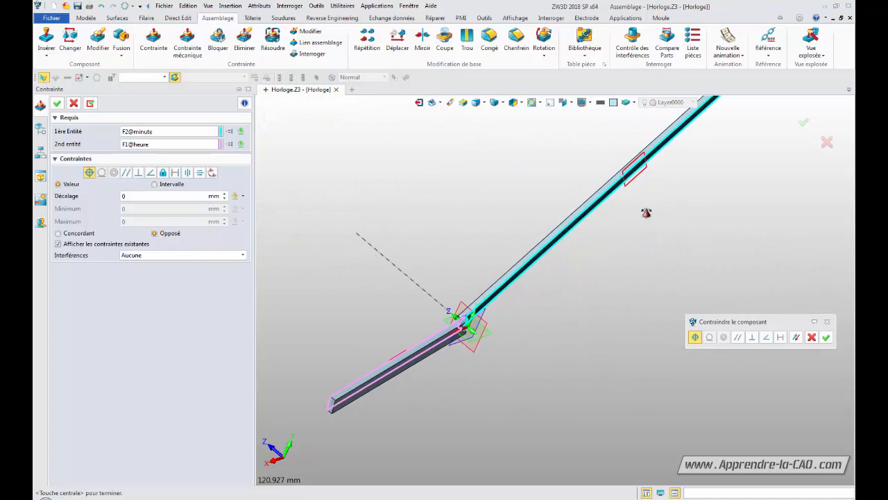
{"action": "middle_click_drag", "start_coordinate": [645, 213], "coordinate": [683, 229]}
{"action": "left_click", "coordinate": [826, 338]}
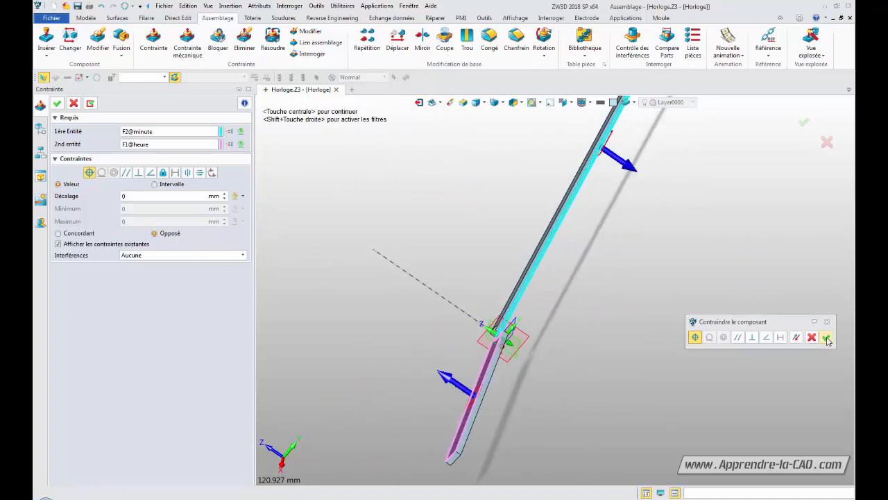
{"action": "middle_click_drag", "start_coordinate": [699, 304], "coordinate": [568, 423]}
{"action": "mouse_move", "coordinate": [438, 254]}
{"action": "middle_mouse_down"}
{"action": "mouse_move", "coordinate": [457, 222]}
{"action": "mouse_move", "coordinate": [396, 234]}
{"action": "mouse_move", "coordinate": [426, 214]}
{"action": "mouse_move", "coordinate": [437, 244]}
{"action": "middle_mouse_up"}
{"action": "left_click", "coordinate": [447, 309]}
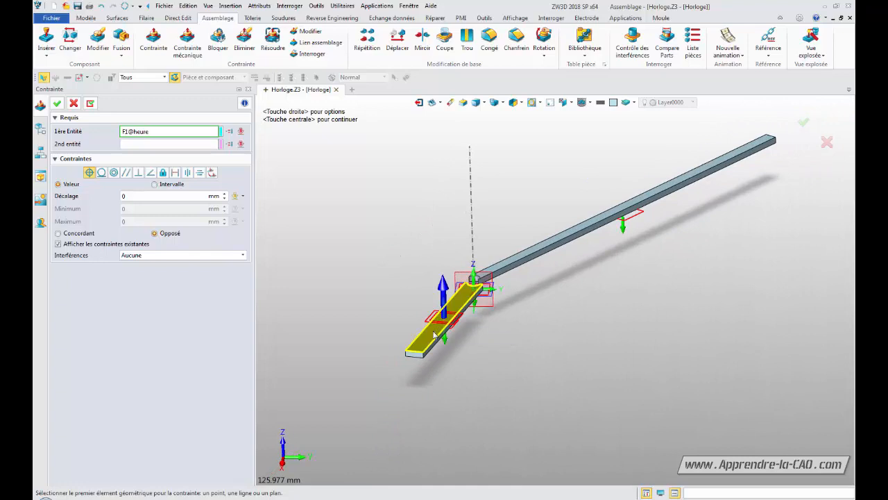
{"action": "left_click", "coordinate": [74, 103]}
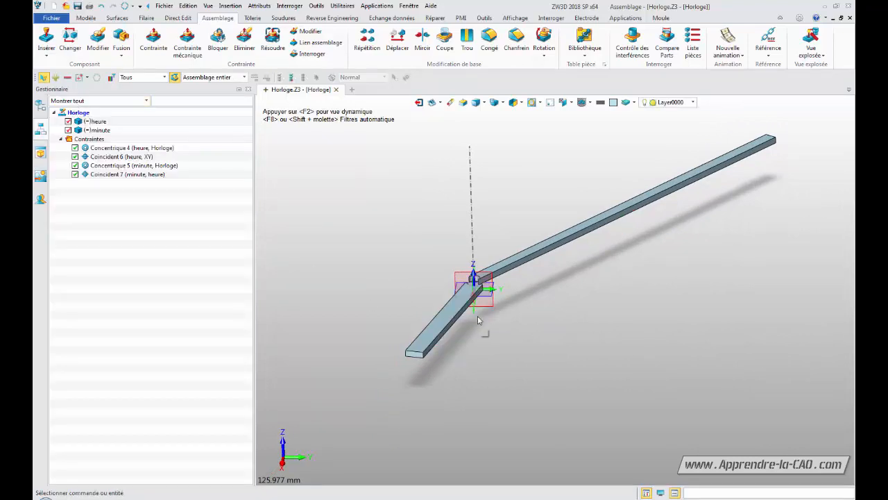
- Rotate the heure and minute hands separately about the vertical axis to check that each one turns independently
{"action": "left_click_drag", "start_coordinate": [427, 328], "coordinate": [382, 324]}
{"action": "left_click_drag", "start_coordinate": [623, 211], "coordinate": [624, 297]}
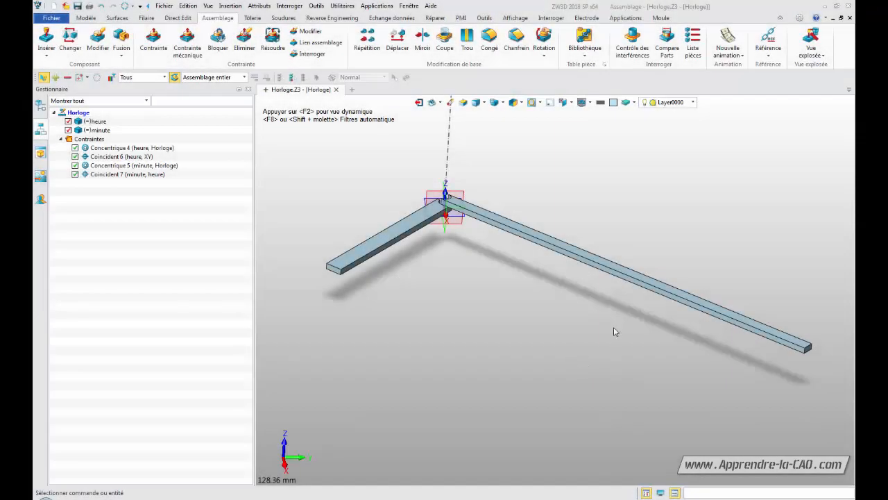
{"action": "left_click_drag", "start_coordinate": [686, 294], "coordinate": [665, 304]}
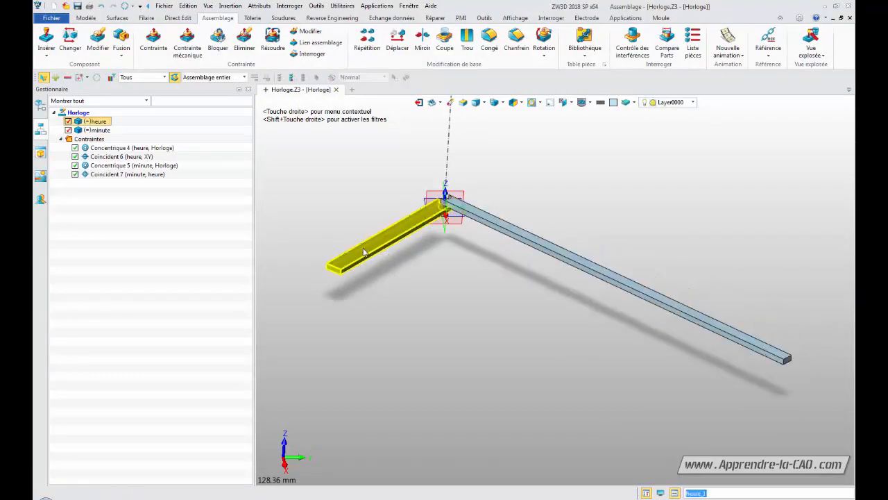
{"action": "left_click_drag", "start_coordinate": [364, 252], "coordinate": [353, 244]}
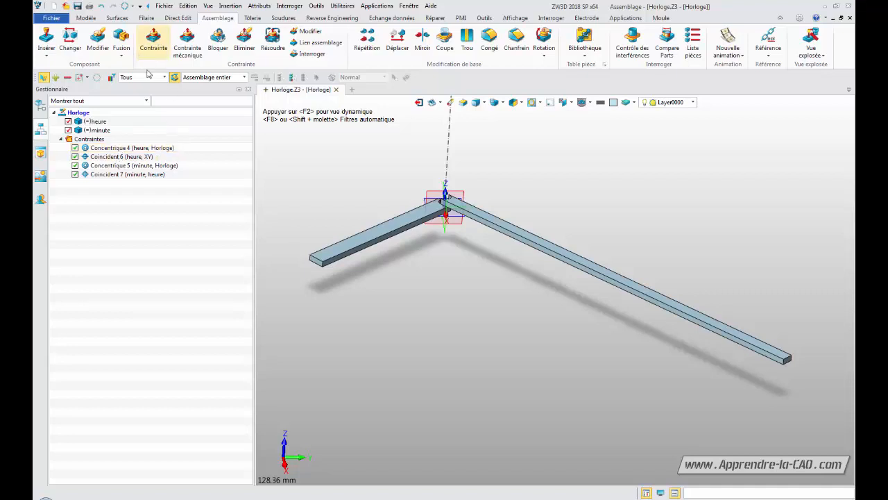
- Link the upper faces of the minute and heure hands with a mechanical gear constraint at ratio 1, and try rotating the minute hand
{"action": "left_click", "coordinate": [187, 41]}
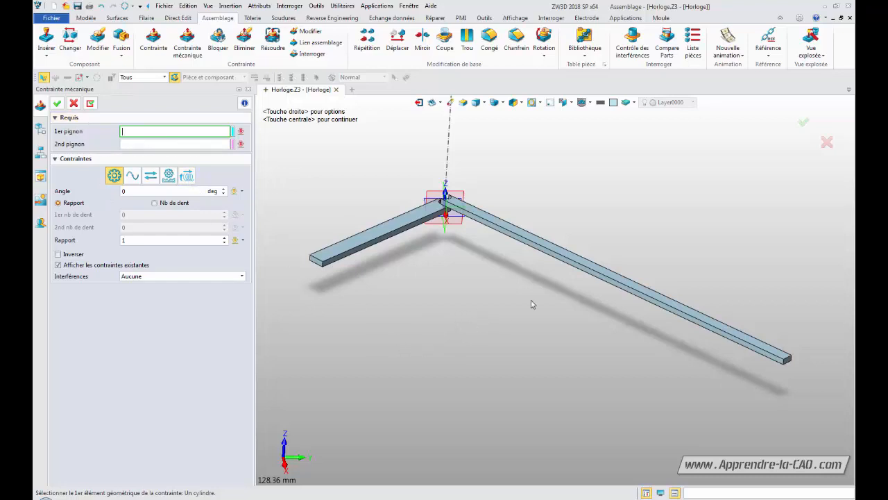
{"action": "middle_click_drag", "start_coordinate": [489, 314], "coordinate": [488, 338]}
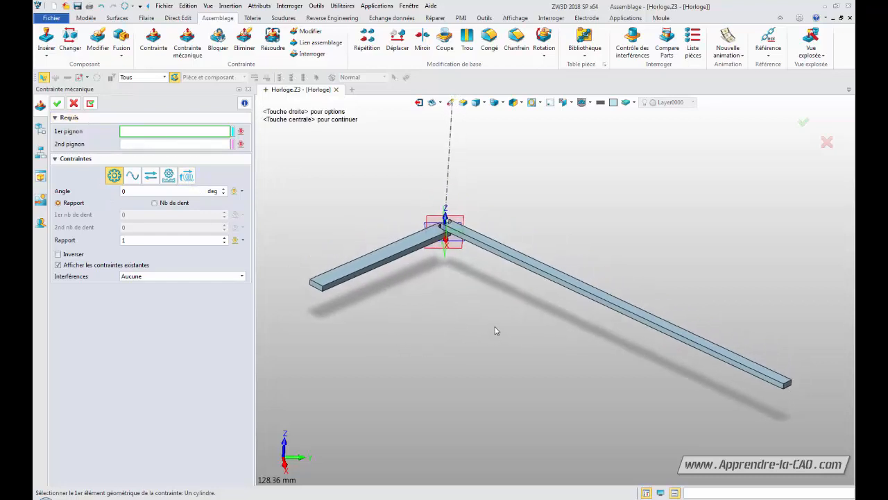
{"action": "scroll", "coordinate": [489, 326], "scroll_direction": "up", "scroll_amount": 5}
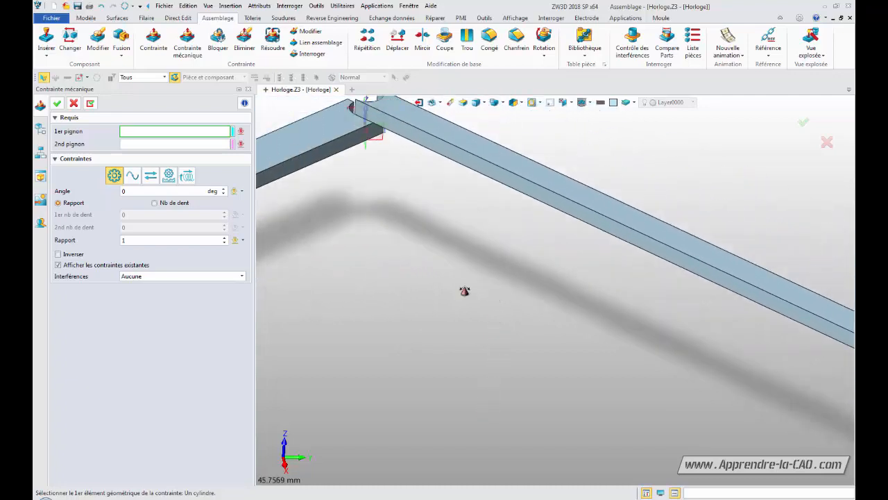
{"action": "middle_click_drag", "start_coordinate": [464, 291], "coordinate": [463, 446]}
{"action": "left_click", "coordinate": [416, 290]}
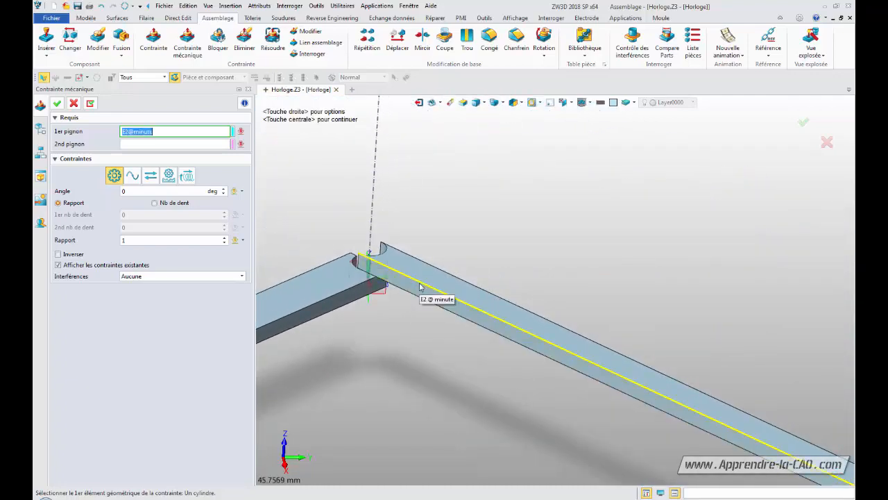
{"action": "left_click", "coordinate": [450, 286]}
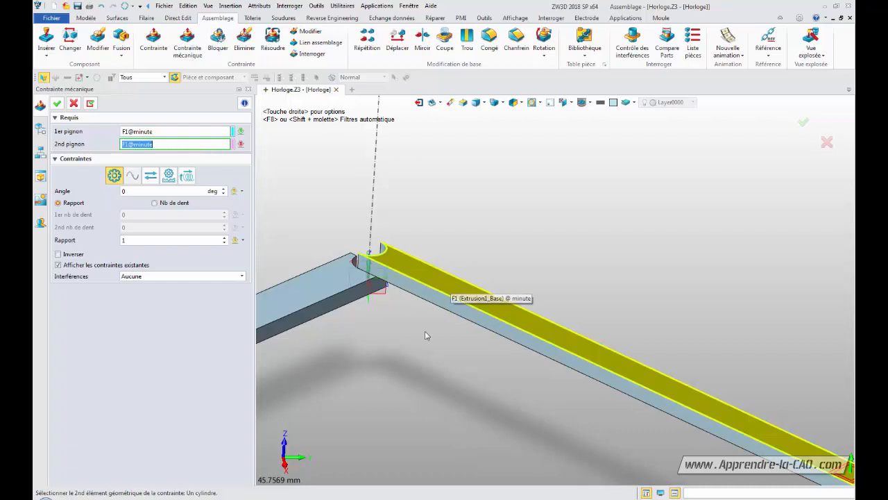
{"action": "middle_click_drag", "start_coordinate": [380, 374], "coordinate": [498, 324]}
{"action": "left_click", "coordinate": [407, 247]}
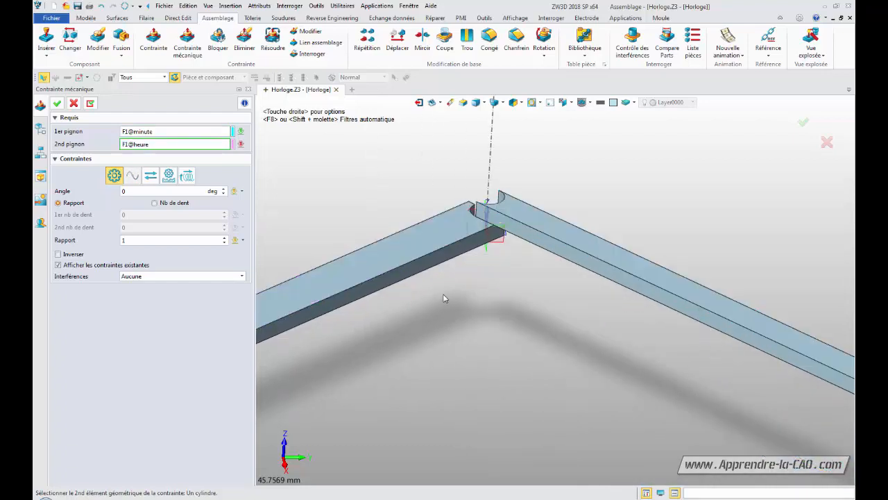
{"action": "scroll", "coordinate": [486, 373], "scroll_direction": "down", "scroll_amount": 4}
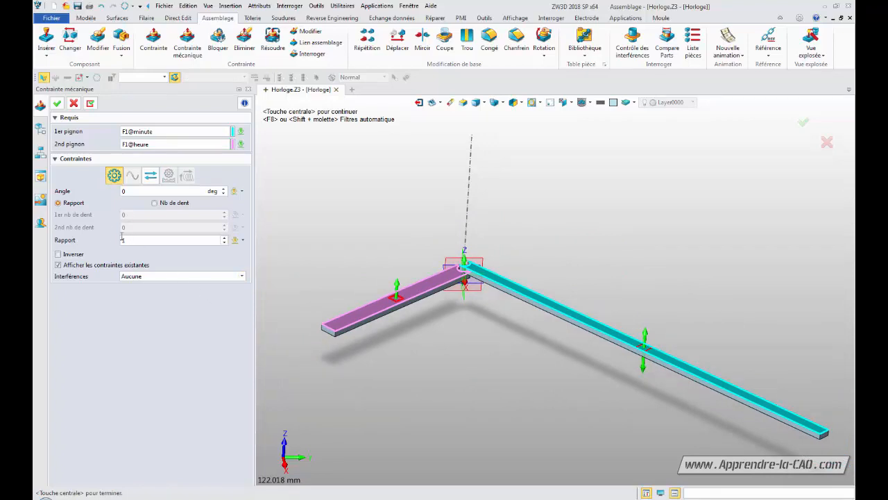
{"action": "left_click", "coordinate": [58, 103]}
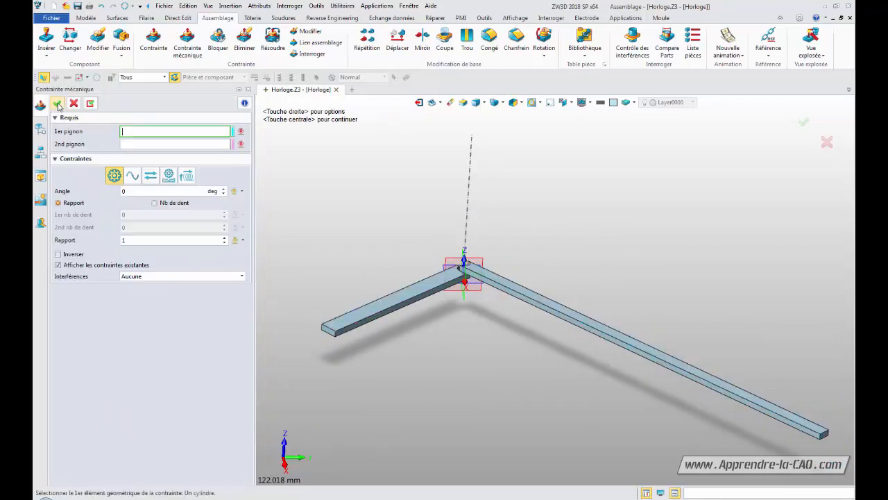
{"action": "left_click", "coordinate": [74, 104]}
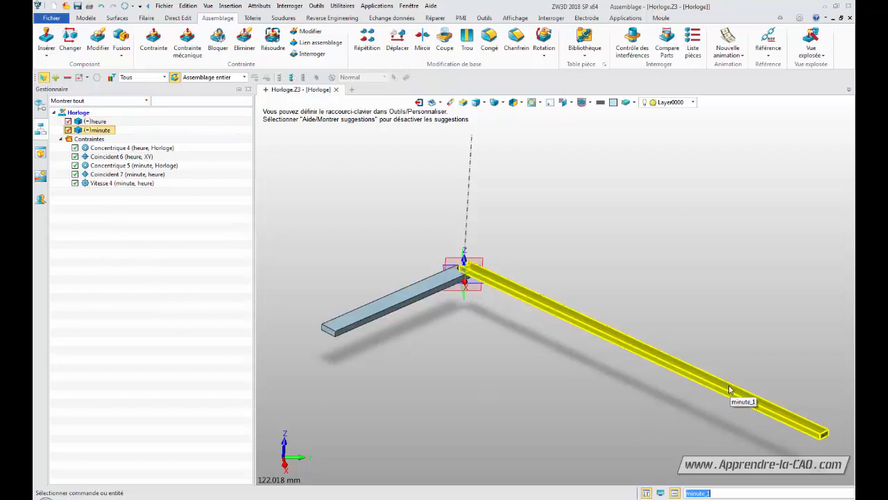
{"action": "mouse_move", "coordinate": [733, 387]}
{"action": "left_mouse_down"}
{"action": "mouse_move", "coordinate": [798, 328]}
{"action": "mouse_move", "coordinate": [791, 340]}
{"action": "mouse_move", "coordinate": [694, 384]}
{"action": "mouse_move", "coordinate": [722, 378]}
{"action": "mouse_move", "coordinate": [724, 387]}
{"action": "left_mouse_up"}
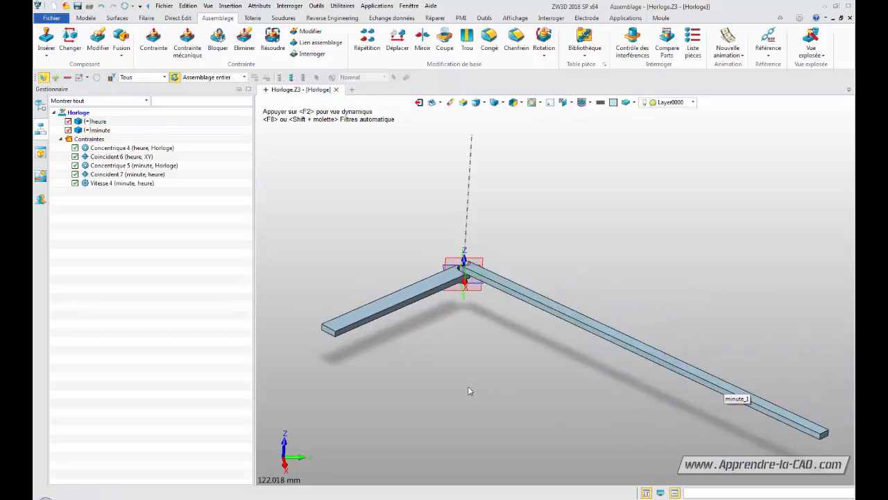
- Set the gear constraint's ratio between the minute and heure hands to 2, and rotate the minute hand to test it
{"action": "double_click", "coordinate": [99, 184]}
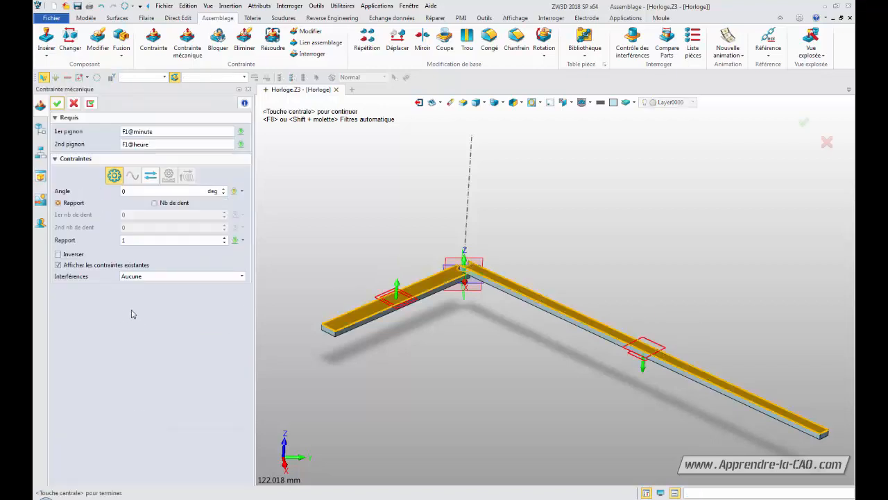
{"action": "left_click", "coordinate": [140, 241]}
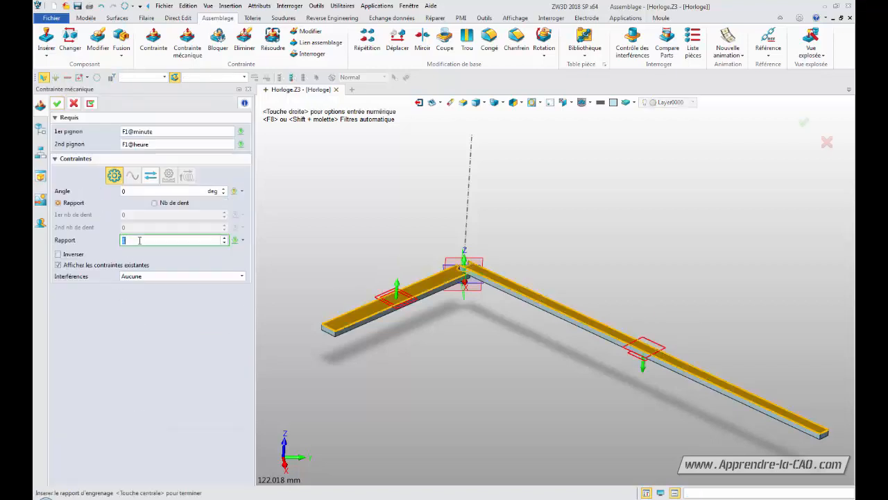
{"action": "type", "text": "2"}
{"action": "left_click", "coordinate": [57, 103]}
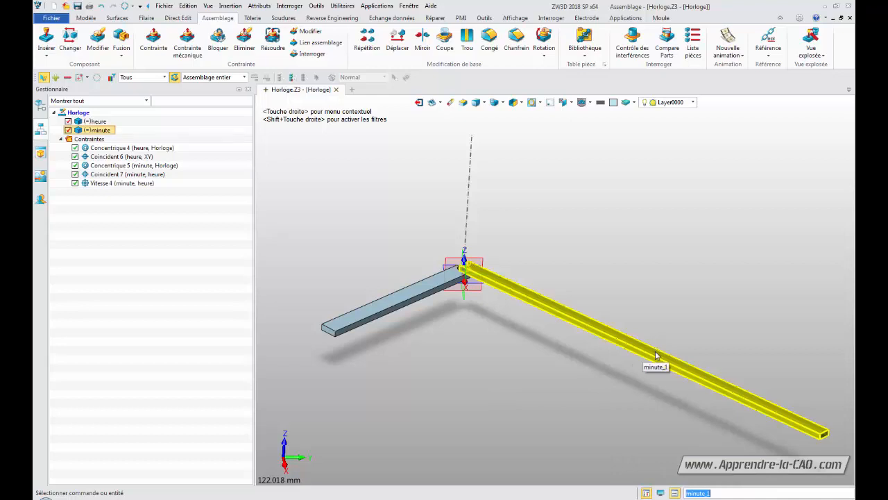
{"action": "left_click_drag", "start_coordinate": [656, 356], "coordinate": [660, 353]}
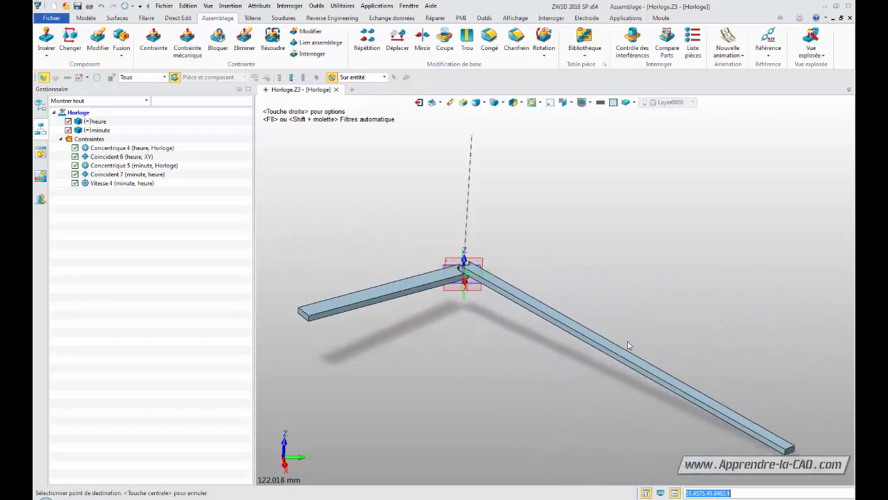
{"action": "left_click", "coordinate": [649, 340]}
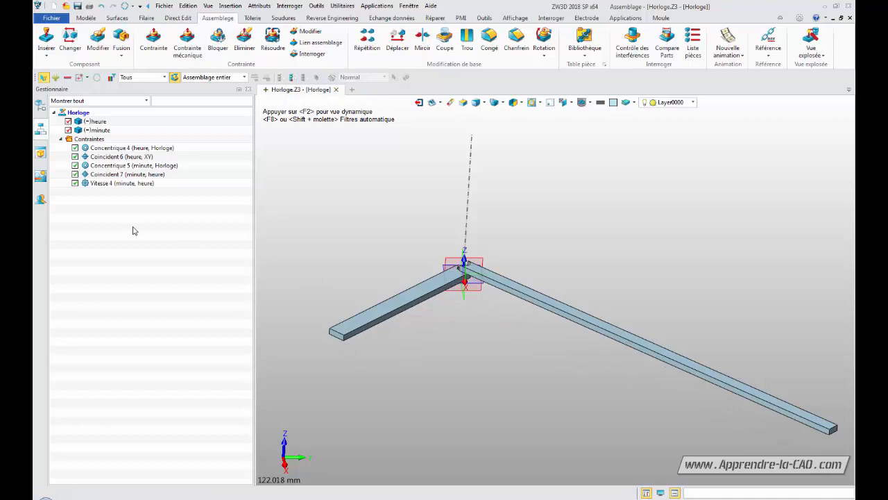
- Invert the rotation direction of the gear constraint between the two hands, and rotate the minute hand to test it
{"action": "double_click", "coordinate": [104, 184]}
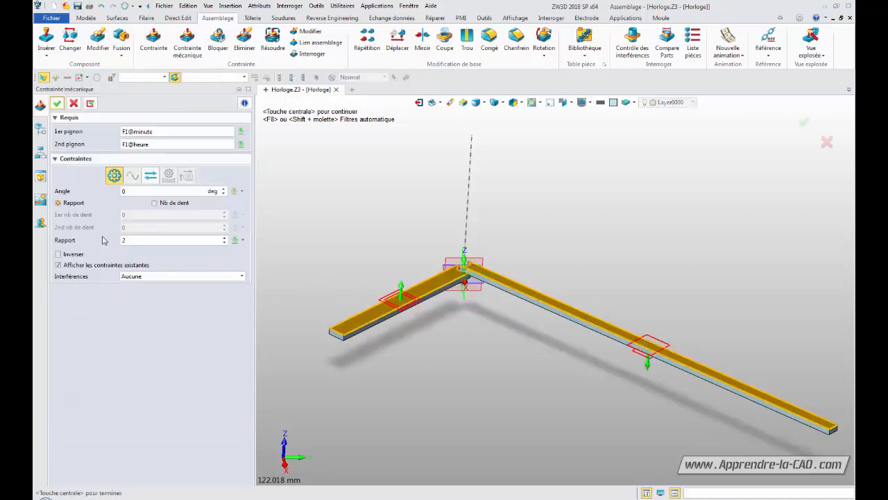
{"action": "left_click", "coordinate": [59, 255]}
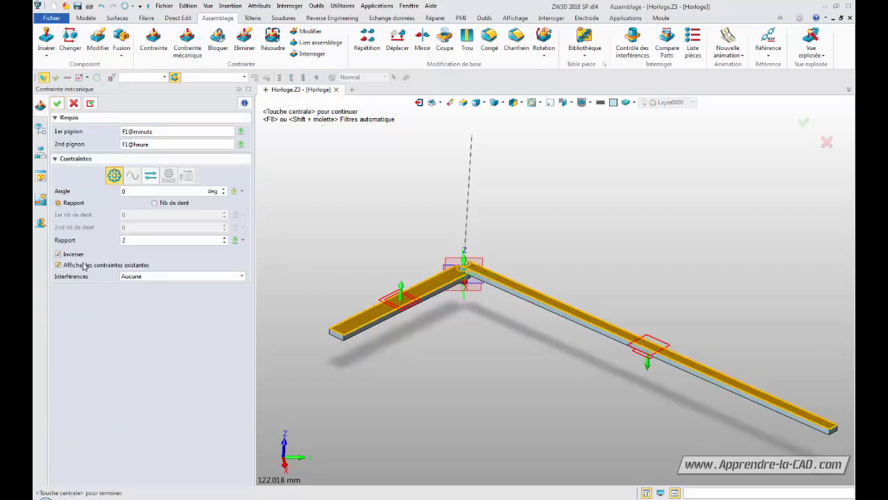
{"action": "left_click", "coordinate": [57, 103]}
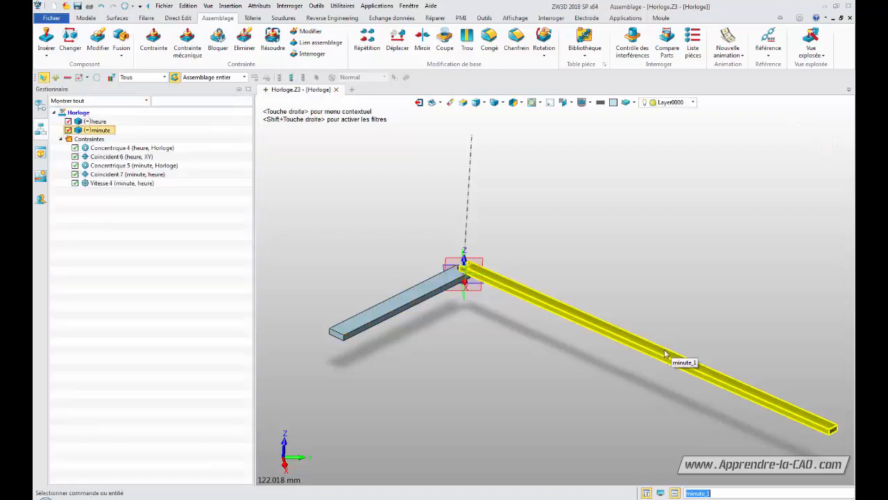
{"action": "left_click_drag", "start_coordinate": [651, 359], "coordinate": [609, 351]}
- Set the ratio of the gear constraint between the minute and heure hands to 1/12
{"action": "double_click", "coordinate": [120, 183]}
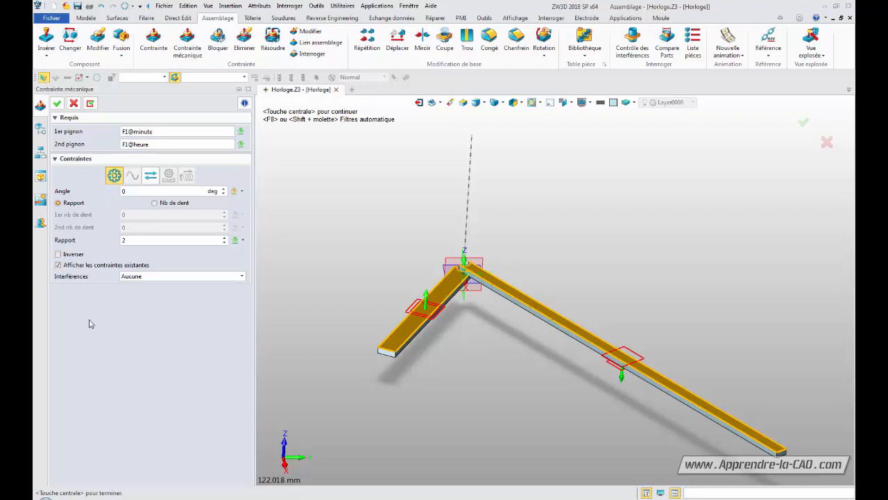
{"action": "left_click", "coordinate": [136, 240]}
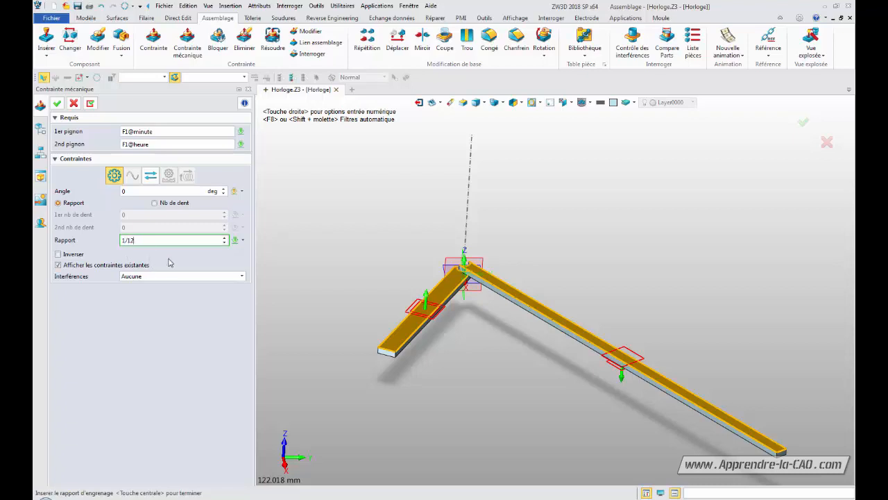
{"action": "key", "text": "Return"}
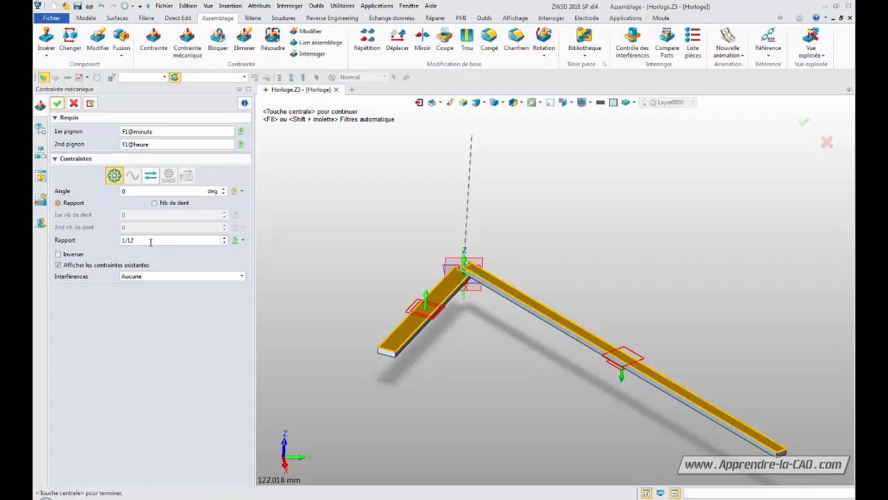
{"action": "left_click", "coordinate": [56, 103]}
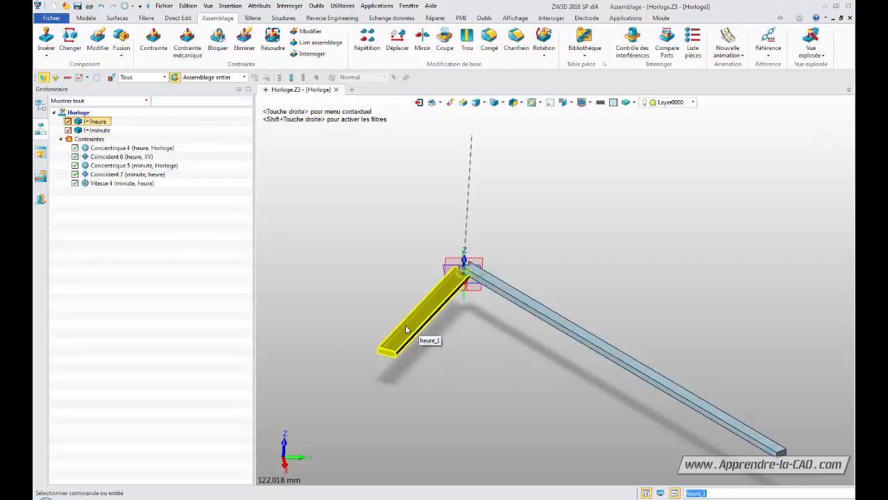
- Rotate the heure and minute hands in turn about the vertical axis to check how each one drives the other
{"action": "left_click_drag", "start_coordinate": [410, 325], "coordinate": [407, 324]}
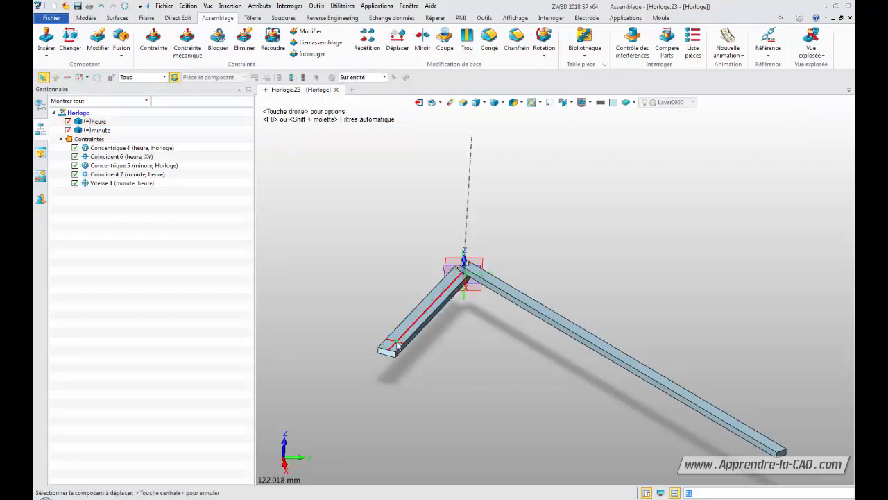
{"action": "left_click", "coordinate": [394, 341]}
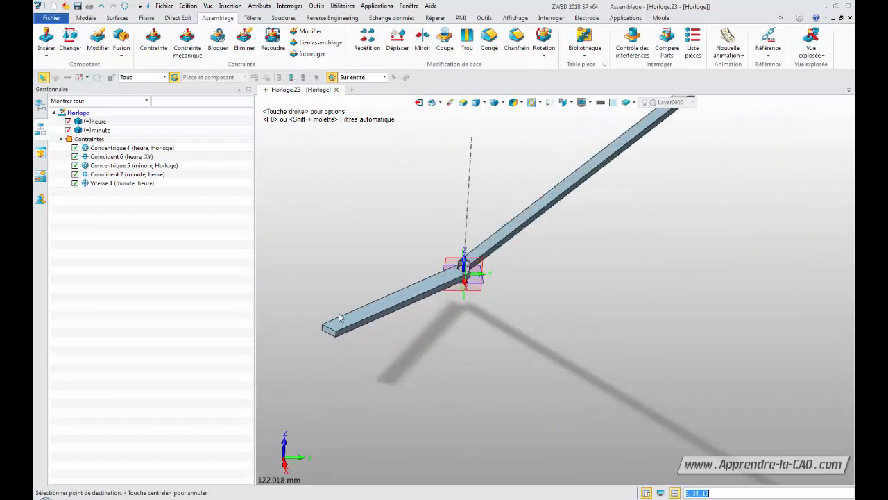
{"action": "left_click", "coordinate": [344, 273]}
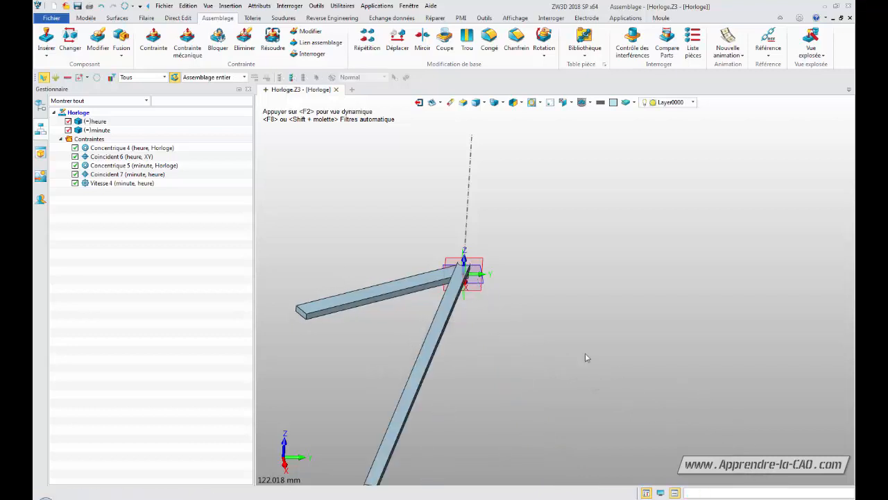
{"action": "scroll", "coordinate": [572, 347], "scroll_direction": "up", "scroll_amount": 1}
{"action": "scroll", "coordinate": [525, 353], "scroll_direction": "down", "scroll_amount": 2}
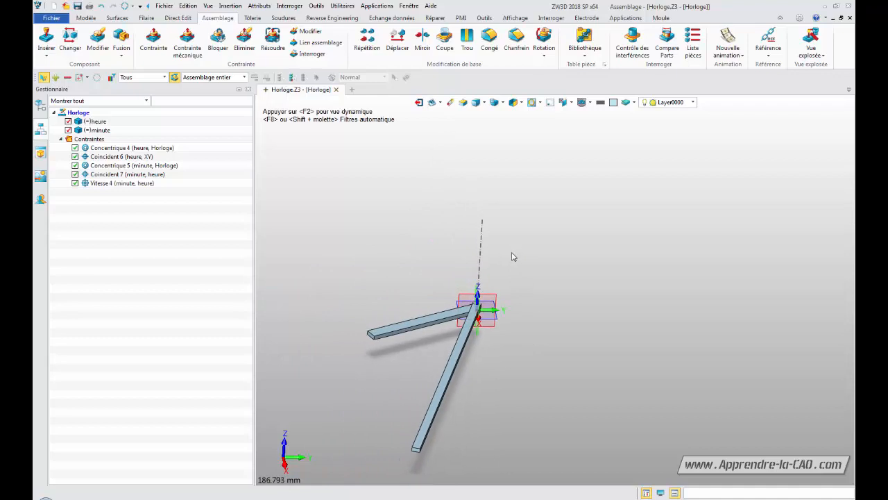
{"action": "mouse_move", "coordinate": [554, 369]}
{"action": "right_mouse_down"}
{"action": "mouse_move", "coordinate": [561, 358]}
{"action": "mouse_move", "coordinate": [549, 382]}
{"action": "right_mouse_up"}
{"action": "middle_click_drag", "start_coordinate": [525, 370], "coordinate": [565, 330]}
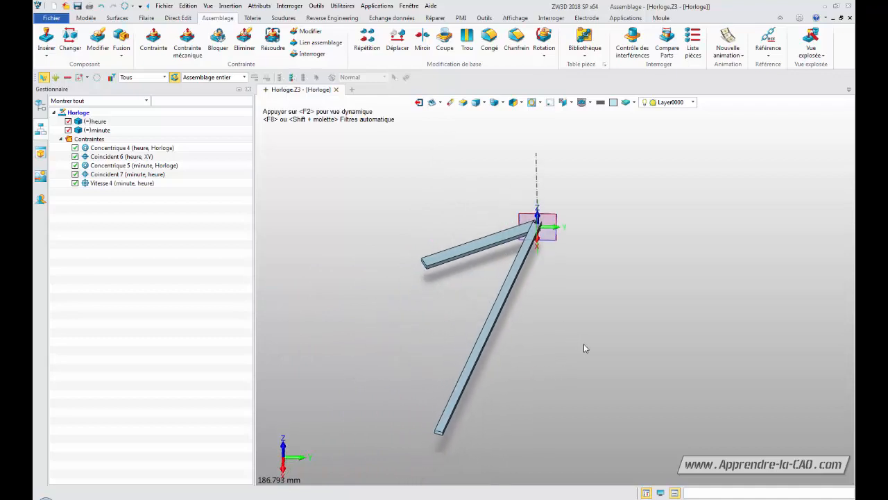
{"action": "scroll", "coordinate": [589, 344], "scroll_direction": "down", "scroll_amount": 1}
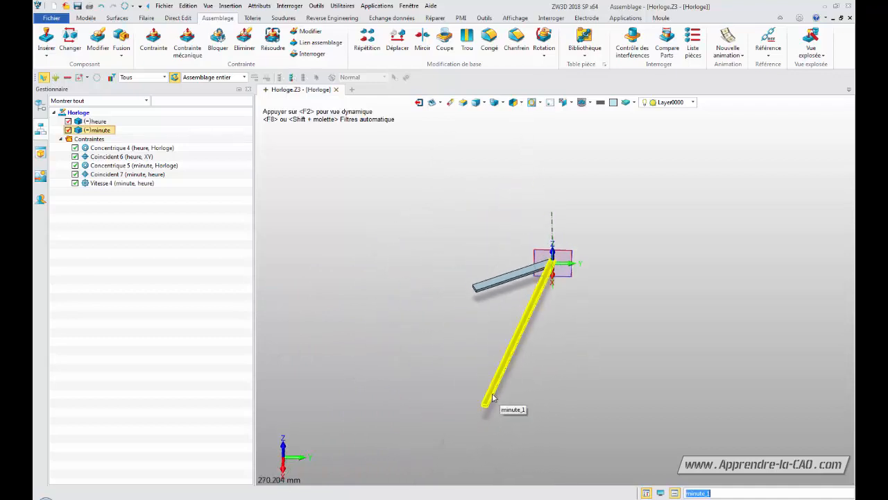
{"action": "left_click_drag", "start_coordinate": [495, 404], "coordinate": [730, 251]}
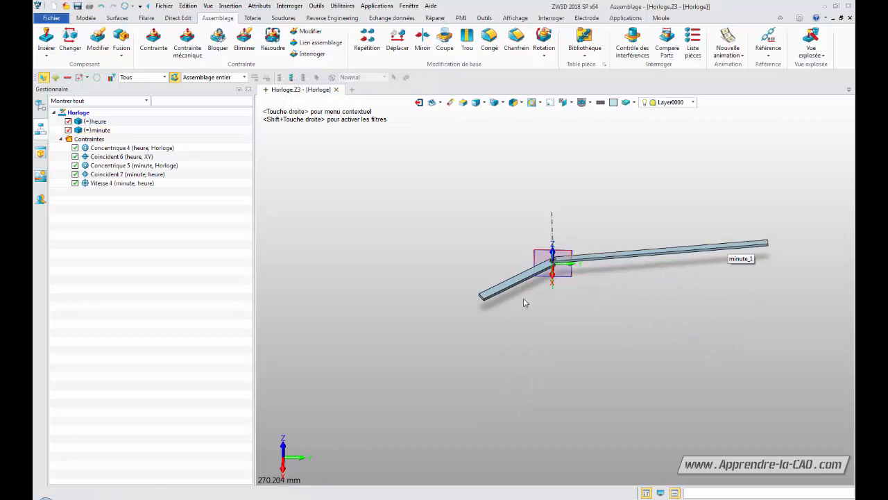
{"action": "left_click_drag", "start_coordinate": [492, 295], "coordinate": [486, 255]}
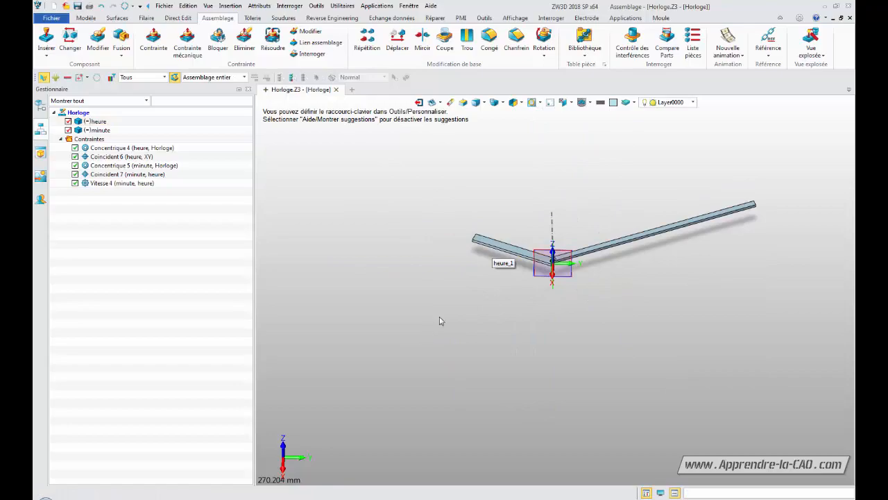
{"action": "middle_click_drag", "start_coordinate": [440, 312], "coordinate": [415, 368]}
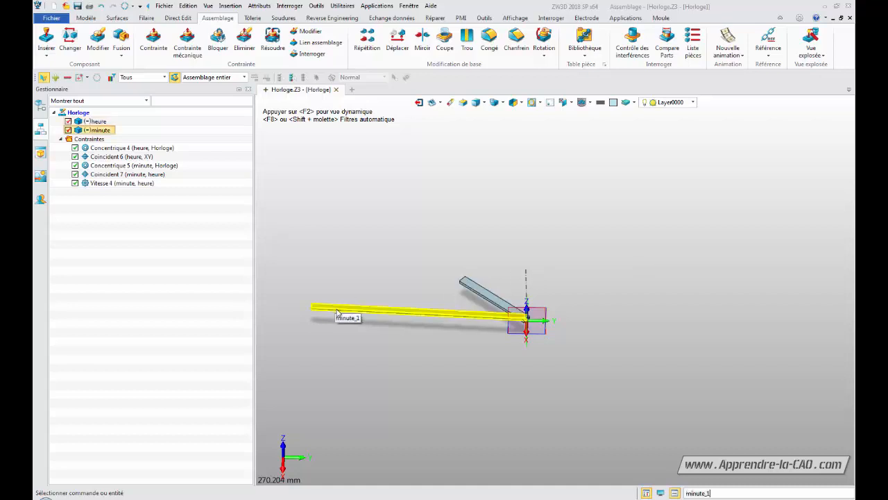
{"action": "left_click_drag", "start_coordinate": [338, 312], "coordinate": [355, 392]}
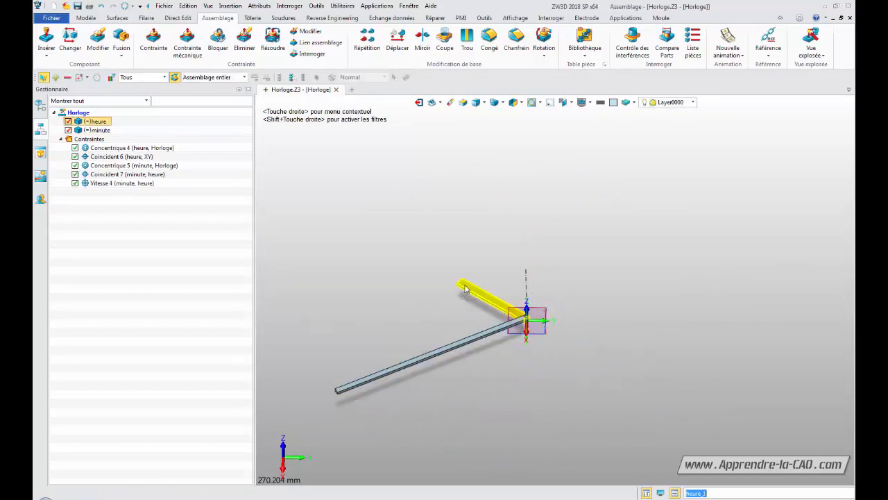
{"action": "mouse_move", "coordinate": [466, 288]}
{"action": "left_mouse_down"}
{"action": "mouse_move", "coordinate": [512, 262]}
{"action": "mouse_move", "coordinate": [546, 278]}
{"action": "mouse_move", "coordinate": [576, 316]}
{"action": "mouse_move", "coordinate": [570, 349]}
{"action": "mouse_move", "coordinate": [547, 371]}
{"action": "mouse_move", "coordinate": [487, 364]}
{"action": "mouse_move", "coordinate": [465, 334]}
{"action": "mouse_move", "coordinate": [470, 305]}
{"action": "mouse_move", "coordinate": [488, 297]}
{"action": "mouse_move", "coordinate": [477, 299]}
{"action": "left_mouse_up"}
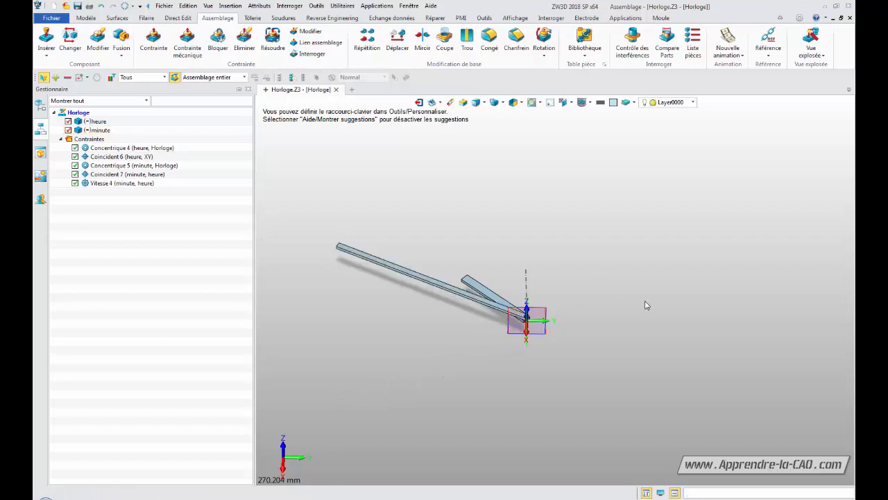